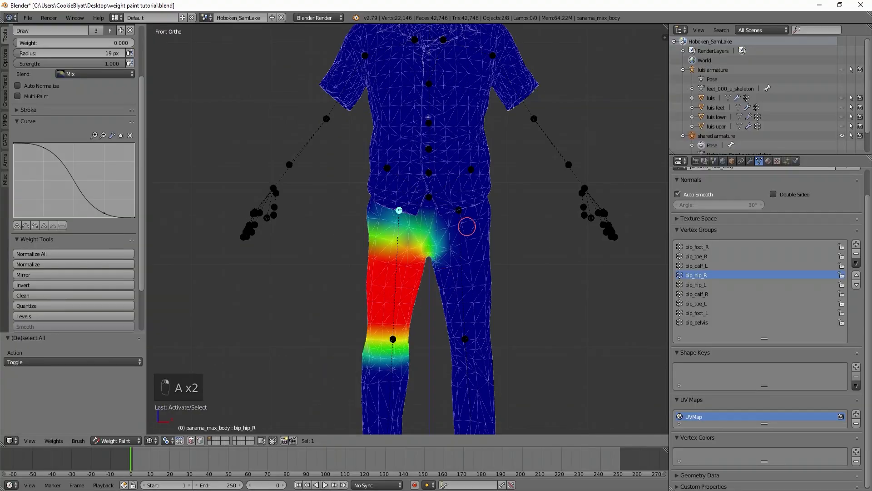
- Test the leg deformation by clearing the current pose and rotating and resetting bip_hip_L, checking it from front and side
{"action": "key", "text": "alt+r"}
{"action": "right_click", "coordinate": [458, 210]}
{"action": "key", "text": "r"}
{"action": "left_click", "coordinate": [398, 211]}
{"action": "key", "text": "alt+r"}
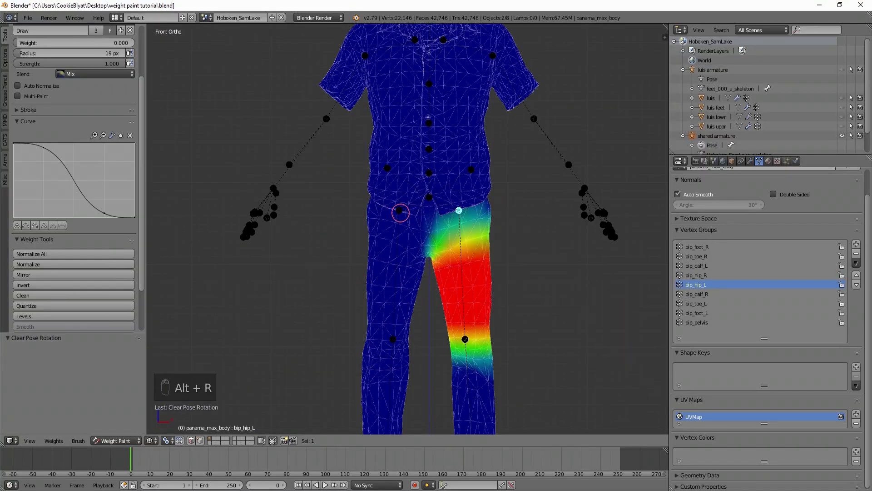
{"action": "key", "text": "KP_3"}
{"action": "key", "text": "r"}
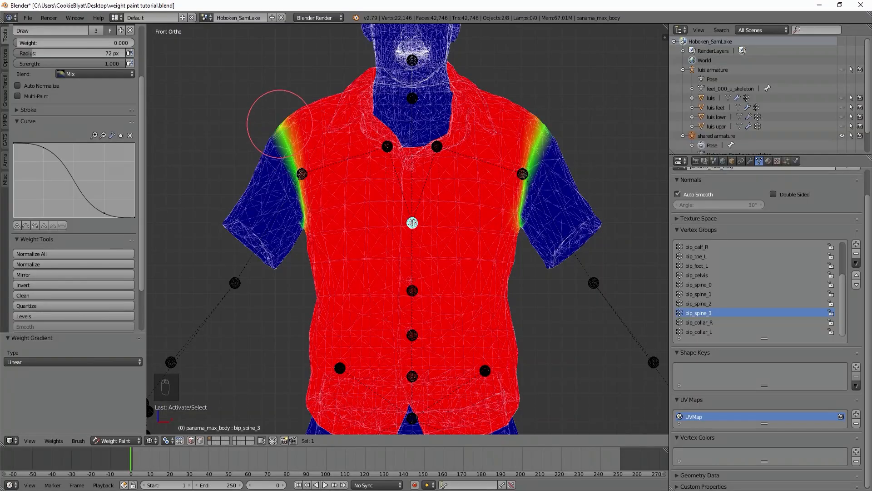
- Fade the bip_spine_3 weights out at both shoulders and below the chest with gradients of weight 0
{"action": "left_click_drag", "start_coordinate": [307, 141], "coordinate": [378, 182], "text": "alt"}
{"action": "left_click_drag", "start_coordinate": [519, 145], "coordinate": [447, 184], "text": "alt"}
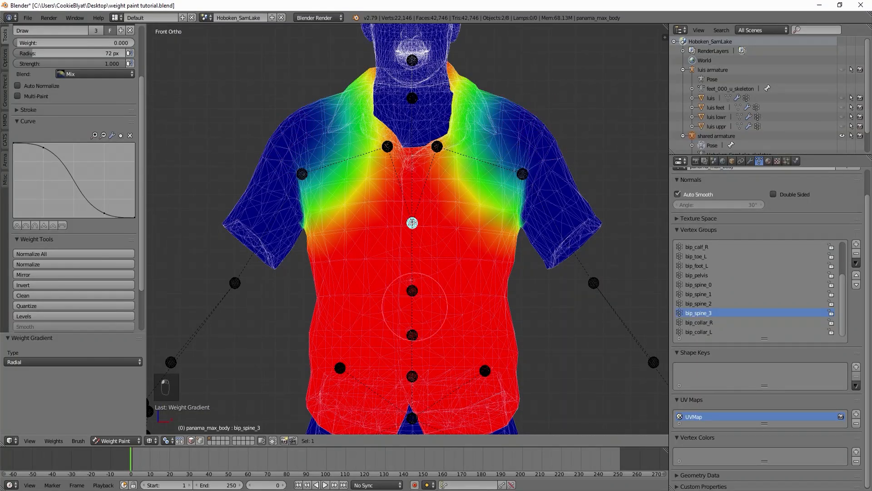
{"action": "key", "text": "KP_3"}
{"action": "key", "text": "KP_1"}
{"action": "left_click_drag", "start_coordinate": [413, 367], "coordinate": [414, 218], "text": "alt"}
{"action": "left_click_drag", "start_coordinate": [412, 290], "coordinate": [415, 170], "text": "alt"}
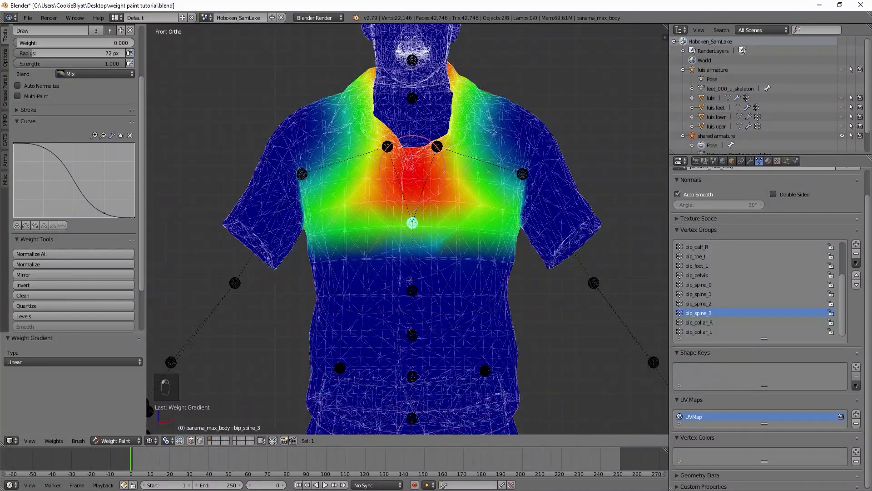
- Apply linear weight gradients across the shirt for bip_collar_R and bip_collar_L to fade their weights toward the chest
{"action": "right_click", "coordinate": [387, 146]}
{"action": "left_click_drag", "start_coordinate": [522, 175], "coordinate": [314, 173], "text": "alt"}
{"action": "mouse_move", "coordinate": [436, 158]}
{"action": "left_mouse_down", "text": "alt"}
{"action": "mouse_move", "coordinate": [437, 147]}
{"action": "mouse_move", "coordinate": [297, 148]}
{"action": "mouse_move", "coordinate": [526, 170]}
{"action": "left_mouse_up", "text": "alt"}
{"action": "right_click", "coordinate": [437, 146]}
{"action": "left_click_drag", "start_coordinate": [386, 146], "coordinate": [537, 147], "text": "alt"}
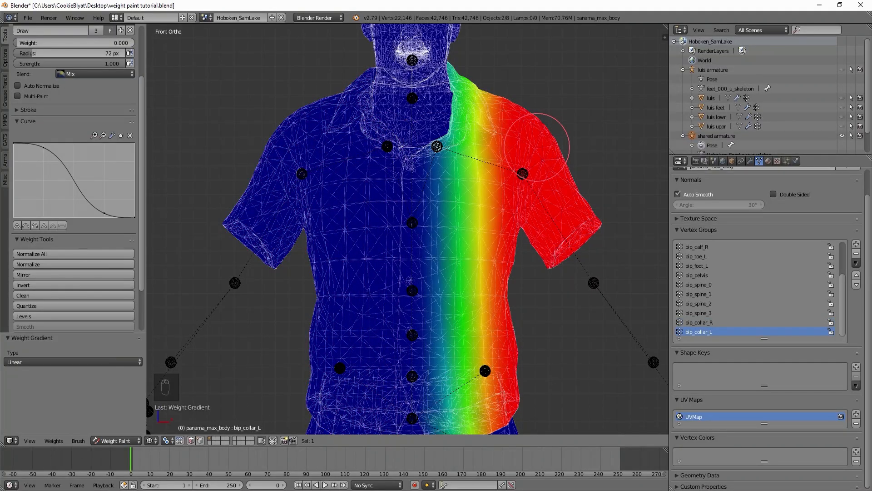
- Select both sleeves of the shirt mesh by circle-selecting the cuffs in Edit Mode and extending to linked geometry, returning to Weight Paint
{"action": "key", "text": "Tab"}
{"action": "key", "text": "a"}
{"action": "key", "text": "a"}
{"action": "key", "text": "ctrl+z"}
{"action": "key", "text": "ctrl+i"}
{"action": "key", "text": "a"}
{"action": "key", "text": "c"}
{"action": "left_click_drag", "start_coordinate": [247, 213], "coordinate": [268, 248]}
{"action": "left_click_drag", "start_coordinate": [568, 209], "coordinate": [575, 240]}
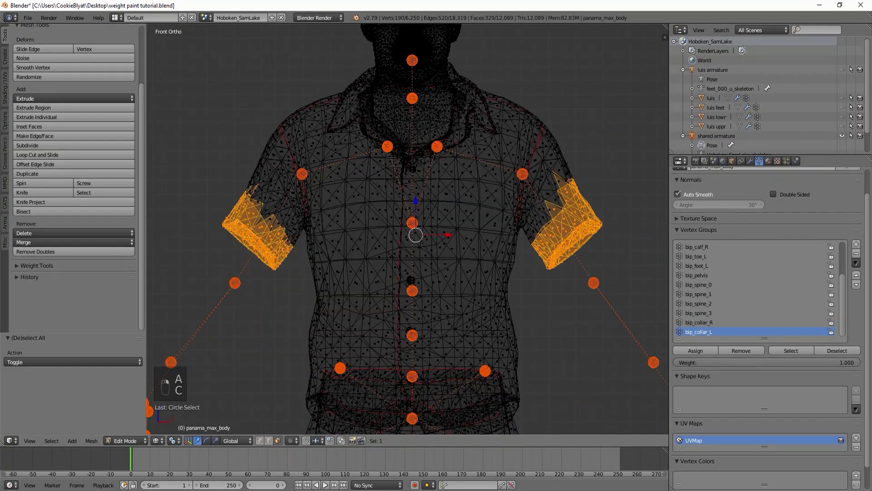
{"action": "key", "text": "ctrl+l"}
{"action": "key", "text": "Tab"}
- Paint the right sleeve for bip_upperArm_R at weight 1 with a larger brush and a constant curve, masked to the selected vertices
{"action": "right_click", "coordinate": [302, 178]}
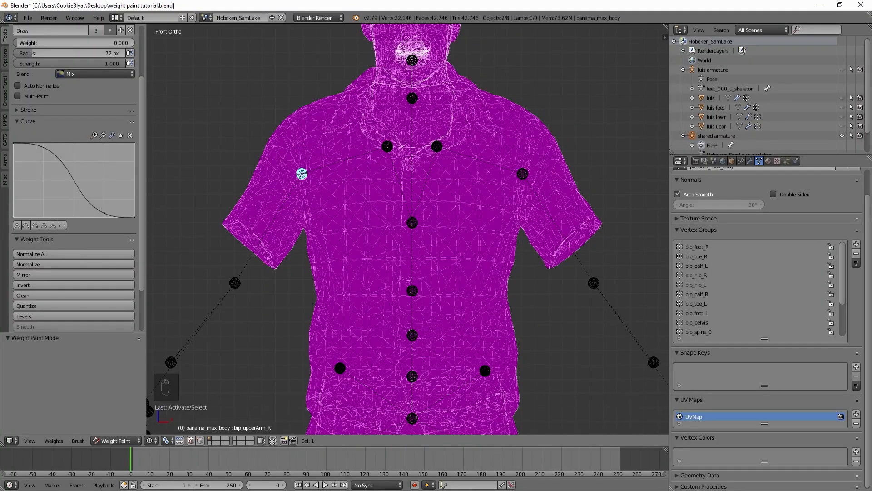
{"action": "key", "text": "v"}
{"action": "left_click_drag", "start_coordinate": [54, 42], "coordinate": [141, 42]}
{"action": "left_click", "coordinate": [62, 225]}
{"action": "key", "text": "f"}
{"action": "left_click_drag", "start_coordinate": [282, 172], "coordinate": [268, 222]}
- Paint the left sleeve at weight 1 for bip_upperArm_L
{"action": "key", "text": "v"}
{"action": "key", "text": "v"}
{"action": "right_click", "coordinate": [523, 174]}
{"action": "left_click_drag", "start_coordinate": [541, 182], "coordinate": [548, 236]}
{"action": "key", "text": "v"}
- Grow the sleeve vertex selection in Edit Mode and smooth the bip_upperArm_R weights within it
{"action": "right_click", "coordinate": [302, 174]}
{"action": "key", "text": "Tab"}
{"action": "key", "text": "ctrl+KP_Add"}
{"action": "key", "text": "Tab"}
{"action": "key", "text": "v"}
{"action": "left_click", "coordinate": [74, 326]}
{"action": "key", "text": "v"}
- Smooth the bip_upperArm_L weights within the vertex selection and compare both upper-arm bones
{"action": "right_click", "coordinate": [523, 174]}
{"action": "key", "text": "v"}
{"action": "left_click", "coordinate": [74, 326]}
{"action": "key", "text": "v"}
{"action": "right_click", "coordinate": [302, 174]}
{"action": "right_click", "coordinate": [522, 174]}
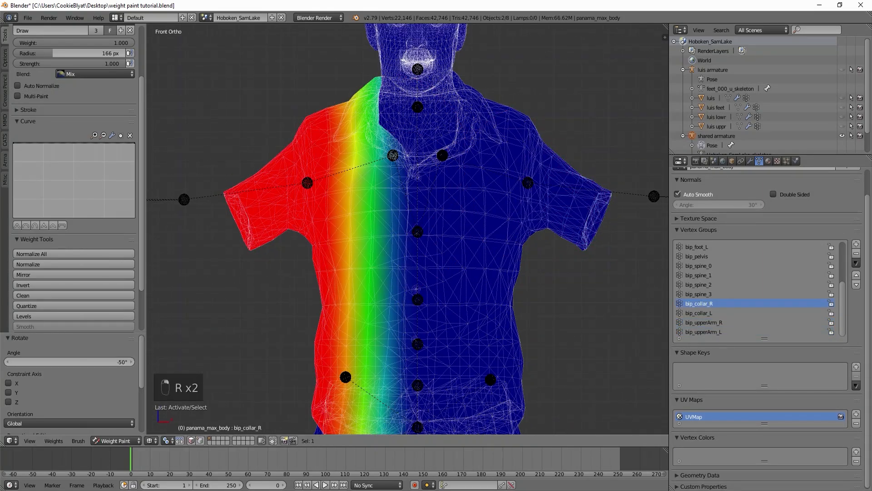
- Set the brush weight to 0 and fade the bip_collar_R and bip_collar_L weights off the sleeves with linear gradients
{"action": "left_click_drag", "start_coordinate": [73, 43], "coordinate": [14, 42]}
{"action": "left_click_drag", "start_coordinate": [280, 195], "coordinate": [424, 176], "text": "alt"}
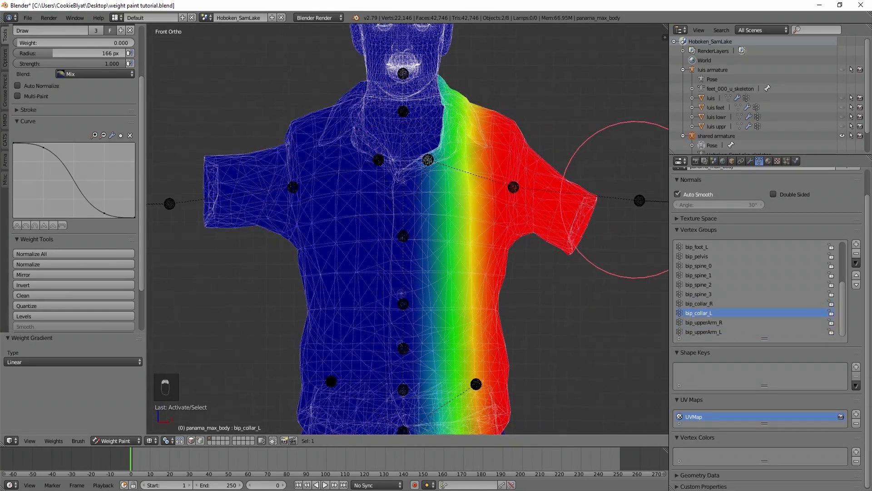
{"action": "left_click_drag", "start_coordinate": [639, 200], "coordinate": [379, 195], "text": "alt"}
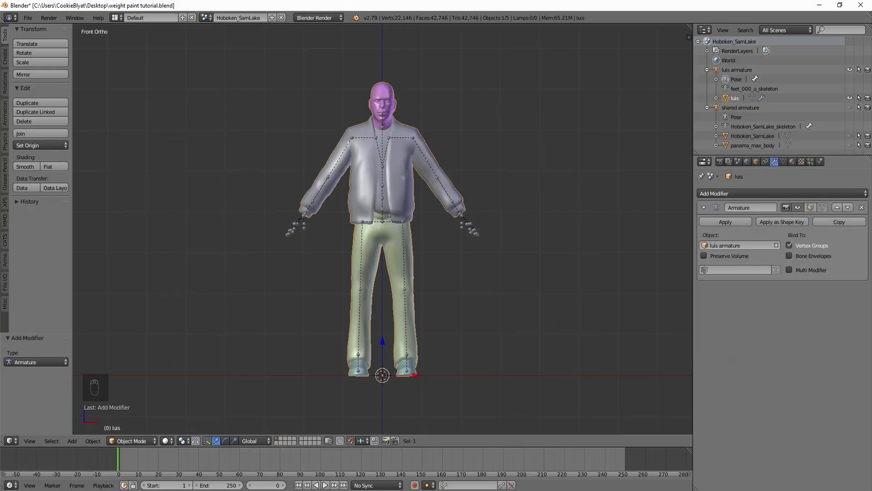
- Show the mesh data of luis with a wider Properties editor and a taller Vertex Groups list
{"action": "left_click", "coordinate": [783, 162]}
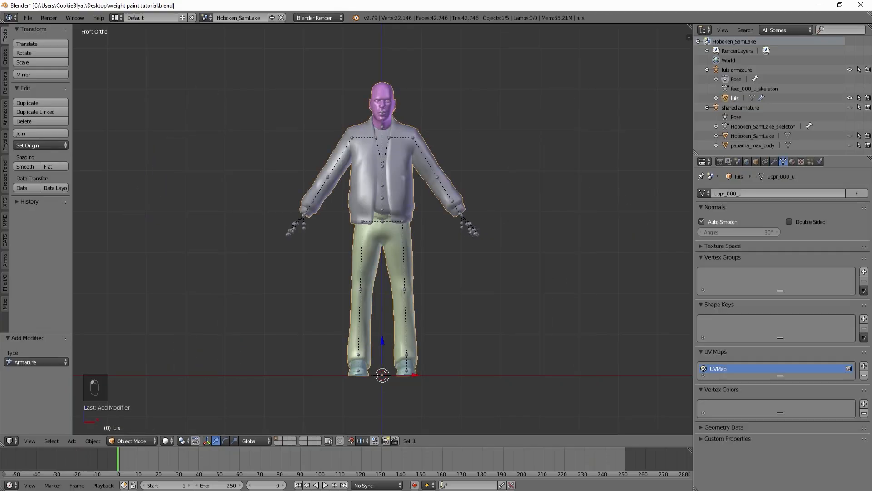
{"action": "left_click_drag", "start_coordinate": [692, 205], "coordinate": [674, 204]}
{"action": "left_click_drag", "start_coordinate": [771, 290], "coordinate": [771, 300]}
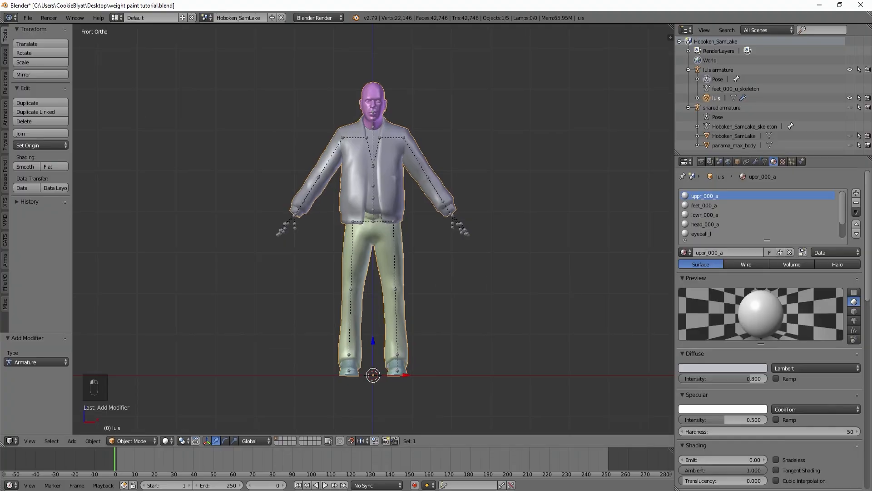
- Separate the jacket from luis into its own object by selecting the faces of material uppr_000_a in Edit Mode
{"action": "key", "text": "Tab"}
{"action": "key", "text": "a"}
{"action": "key", "text": "a"}
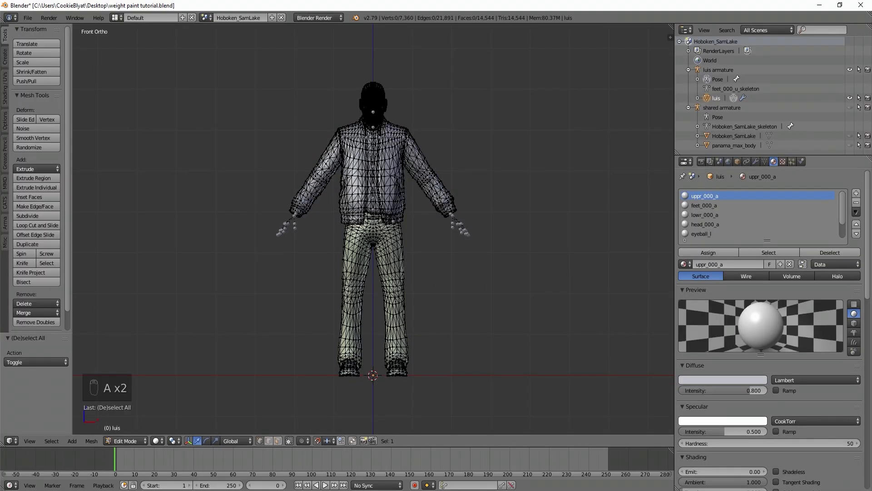
{"action": "left_click_drag", "start_coordinate": [767, 241], "coordinate": [767, 268]}
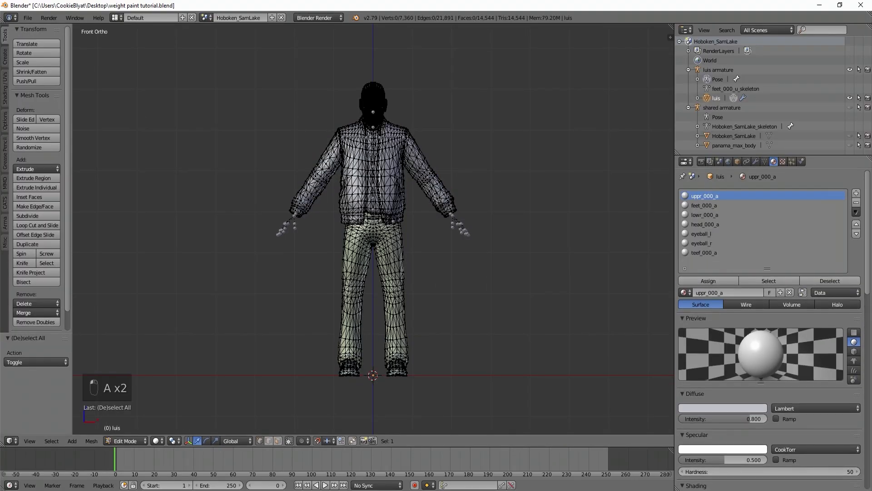
{"action": "left_click", "coordinate": [769, 281]}
{"action": "key", "text": "g"}
{"action": "right_click", "coordinate": [518, 239]}
{"action": "key", "text": "p"}
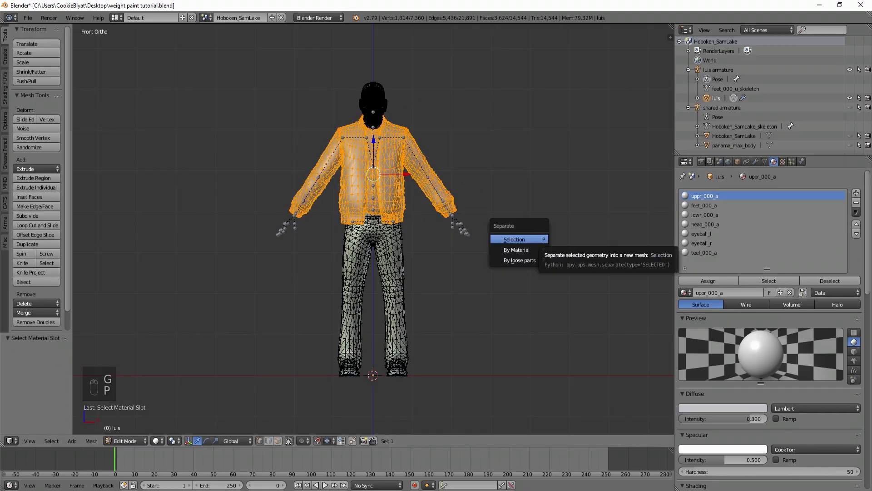
{"action": "left_click", "coordinate": [518, 240]}
- Separate the shoes into their own object by selecting the faces of material feet_000_a
{"action": "key", "text": "a"}
{"action": "key", "text": "a"}
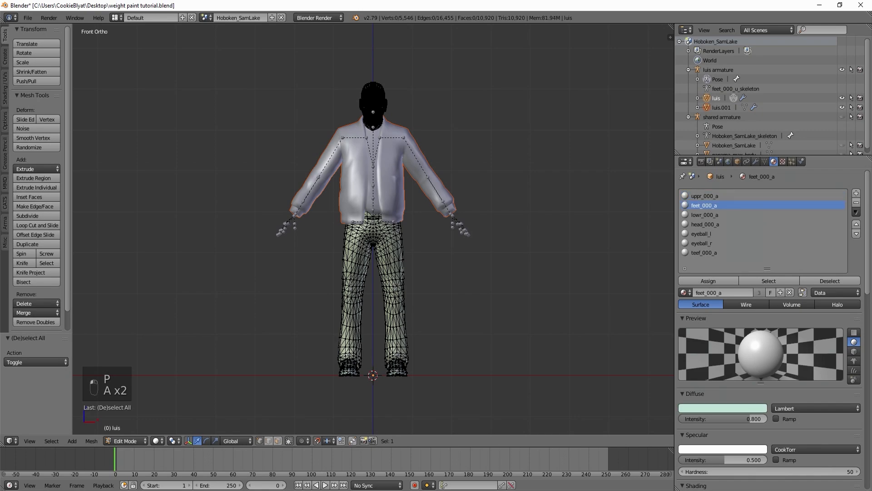
{"action": "left_click", "coordinate": [768, 281]}
{"action": "key", "text": "p"}
{"action": "left_click", "coordinate": [523, 272]}
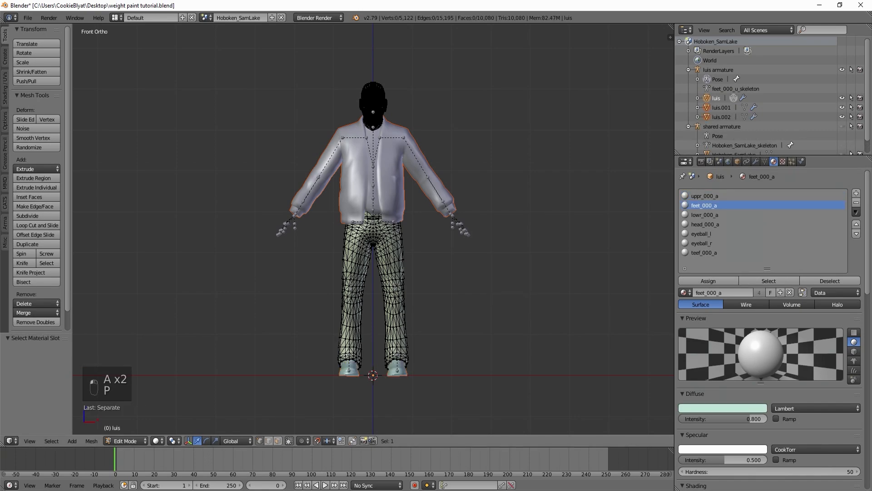
- Separate the trousers into their own object by selecting the faces of material lowr_000_a
{"action": "left_click", "coordinate": [769, 280]}
{"action": "key", "text": "p"}
{"action": "left_click", "coordinate": [522, 274]}
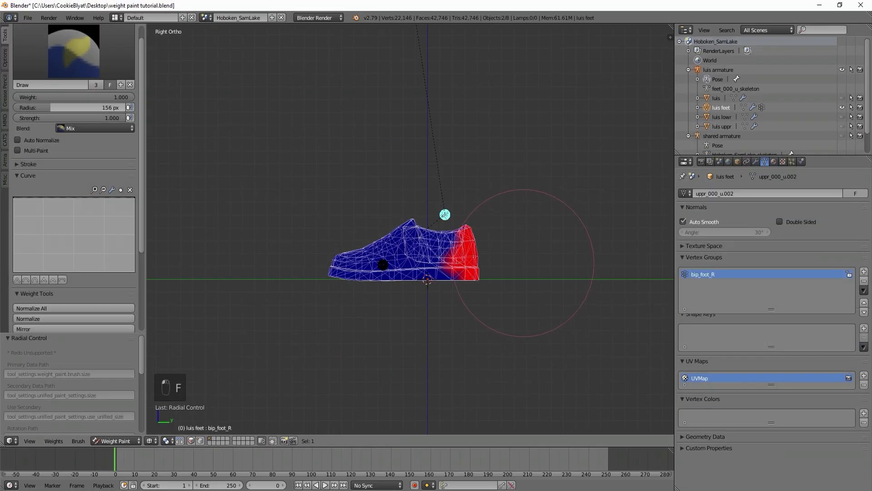
- Paint the luis feet mesh at weight 1 for bip_foot_R and bip_toe_R
{"action": "left_click_drag", "start_coordinate": [506, 282], "coordinate": [311, 321]}
{"action": "middle_click_drag", "start_coordinate": [311, 321], "coordinate": [363, 310]}
{"action": "right_click", "coordinate": [390, 269]}
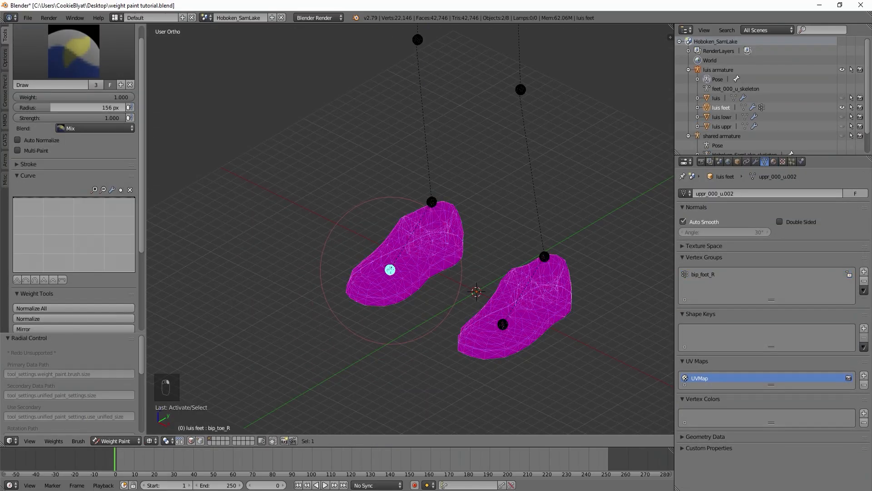
{"action": "key", "text": "KP_3"}
{"action": "left_click_drag", "start_coordinate": [318, 278], "coordinate": [383, 278]}
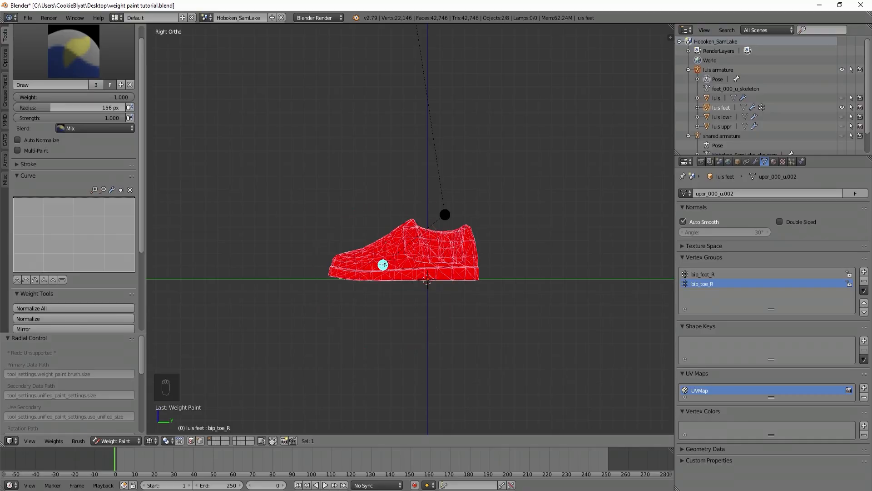
{"action": "key", "text": "KP_7"}
{"action": "scroll", "coordinate": [75, 273], "scroll_direction": "down", "scroll_amount": 6}
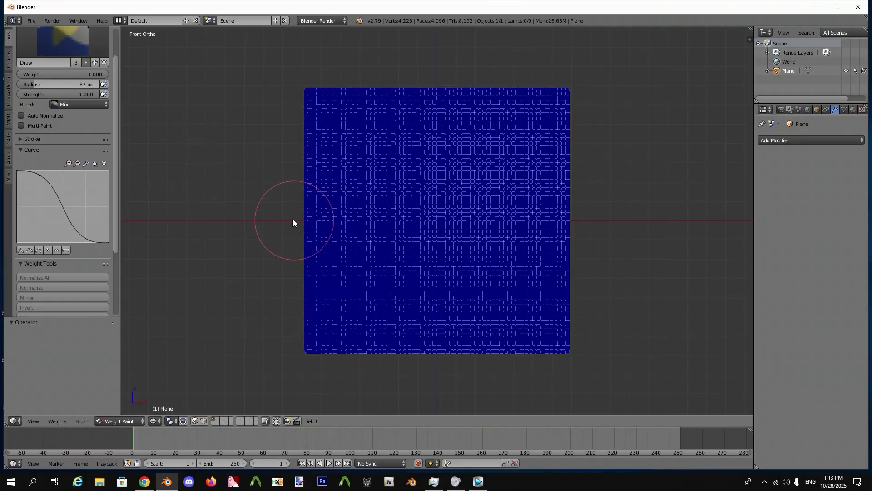
- Apply a linear weight gradient across the test plane and a radial gradient outward from its centre
{"action": "left_click_drag", "start_coordinate": [240, 219], "coordinate": [549, 215], "text": "alt"}
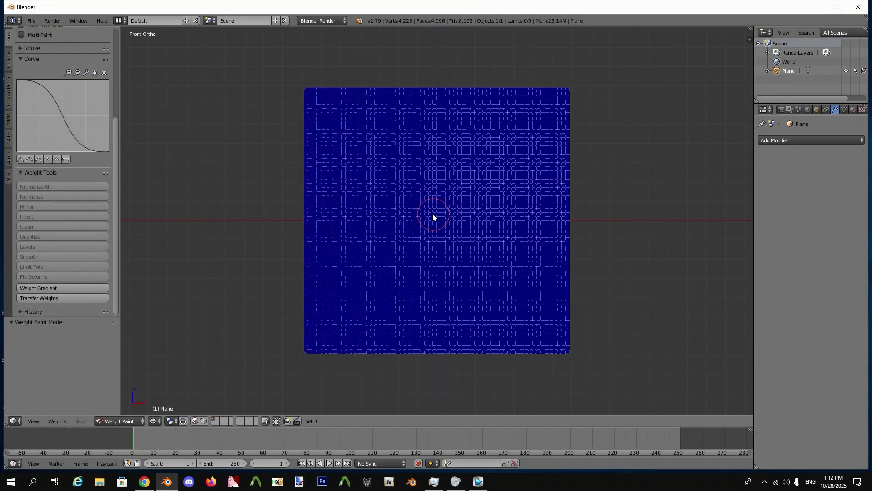
{"action": "left_click_drag", "start_coordinate": [433, 212], "coordinate": [563, 339], "text": "ctrl+alt"}
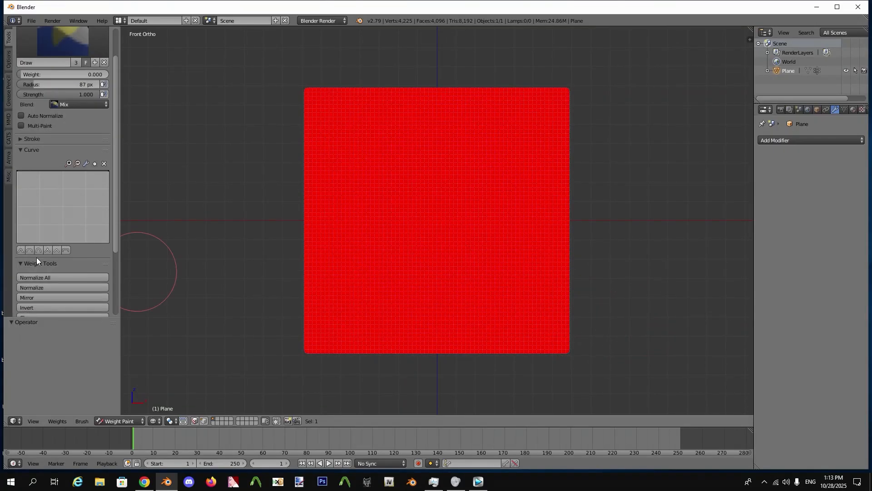
- Compare radial gradients of weight 0 from the plane's centre using constant, round and linear brush curves, undoing the earlier ones
{"action": "left_click_drag", "start_coordinate": [434, 211], "coordinate": [558, 305], "text": "ctrl+alt"}
{"action": "key", "text": "ctrl+z"}
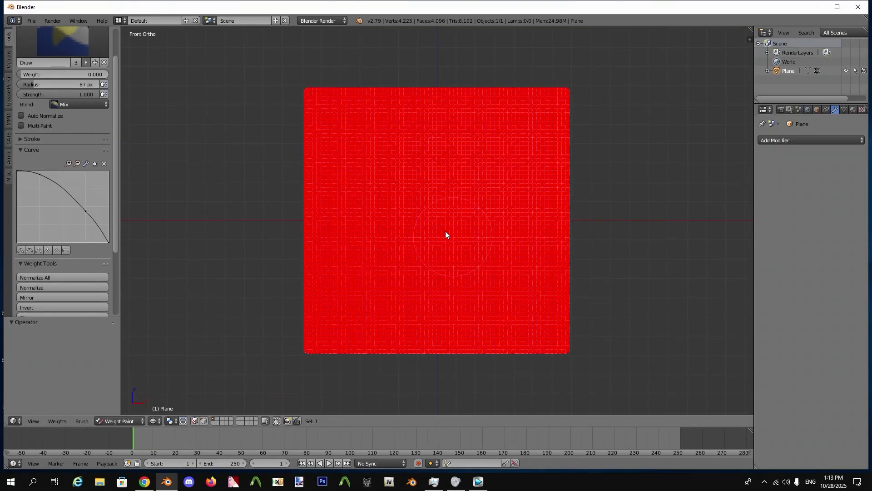
{"action": "left_click_drag", "start_coordinate": [433, 211], "coordinate": [531, 285], "text": "ctrl+alt"}
{"action": "key", "text": "ctrl+z"}
{"action": "left_click_drag", "start_coordinate": [435, 210], "coordinate": [354, 269], "text": "ctrl+alt"}
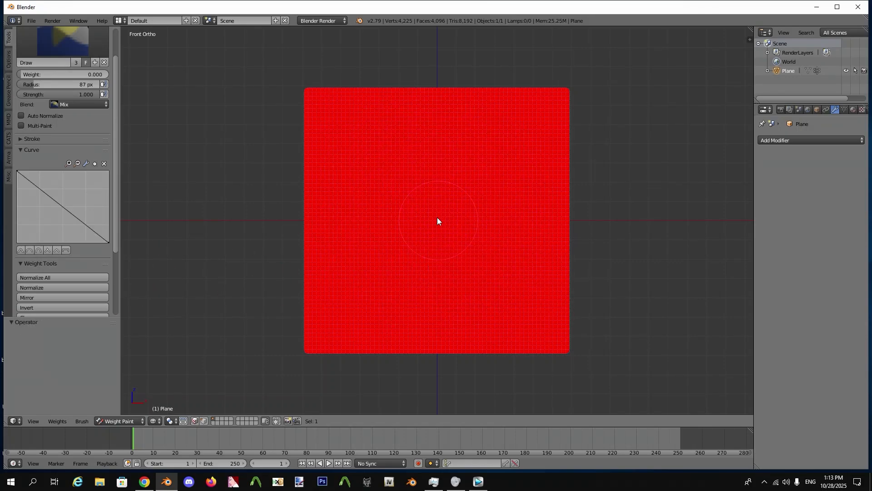
{"action": "left_click_drag", "start_coordinate": [438, 221], "coordinate": [537, 295], "text": "ctrl+alt"}
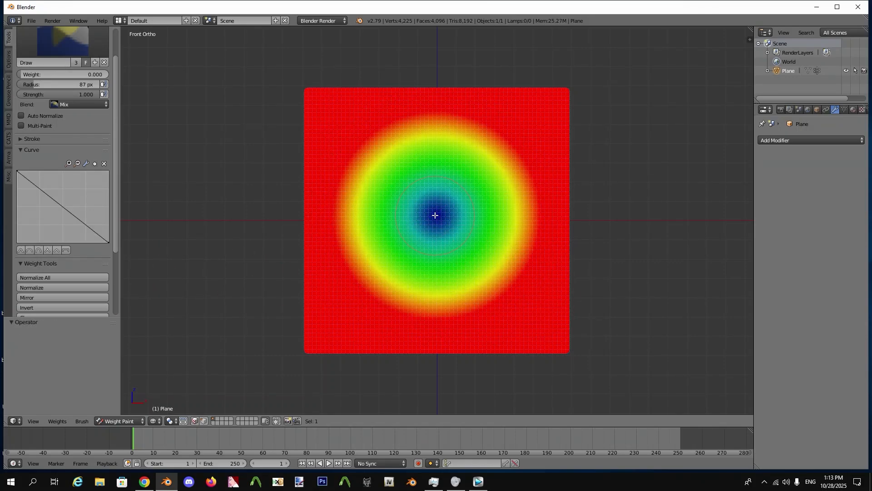
{"action": "left_click_drag", "start_coordinate": [443, 218], "coordinate": [517, 283], "text": "ctrl+alt"}
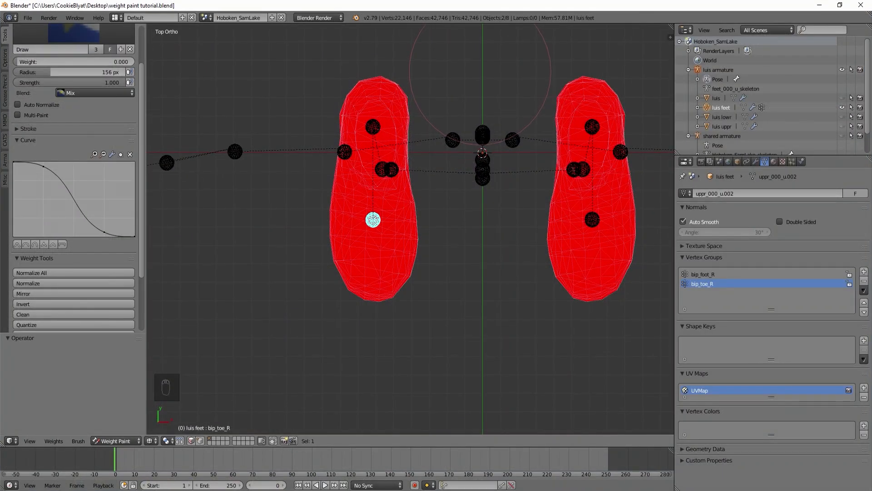
- Try several linear gradients of weight 0 to fade bip_toe_R from the heels toward the toes, and undo them
{"action": "left_click_drag", "start_coordinate": [480, 55], "coordinate": [473, 287], "text": "alt"}
{"action": "left_click_drag", "start_coordinate": [481, 95], "coordinate": [466, 277], "text": "alt"}
{"action": "left_click_drag", "start_coordinate": [478, 114], "coordinate": [474, 278], "text": "alt"}
{"action": "left_click_drag", "start_coordinate": [477, 150], "coordinate": [473, 297], "text": "alt"}
{"action": "key", "text": "ctrl+z"}
{"action": "key", "text": "ctrl+z"}
{"action": "key", "text": "ctrl+z"}
{"action": "key", "text": "ctrl+z"}
{"action": "key", "text": "ctrl+z"}
{"action": "key", "text": "ctrl+z"}
{"action": "key", "text": "ctrl+z"}
- Fade the bip_toe_R weights out toward the heels and the bip_foot_R weights out toward the toes with linear gradients
{"action": "left_click_drag", "start_coordinate": [481, 143], "coordinate": [486, 190], "text": "alt"}
{"action": "right_click", "coordinate": [373, 127]}
{"action": "left_click_drag", "start_coordinate": [478, 345], "coordinate": [491, 173], "text": "alt"}
- Test how the shoe bends by rotating bip_toe_R from several views and cancelling each rotation
{"action": "middle_click_drag", "start_coordinate": [377, 218], "coordinate": [384, 182]}
{"action": "right_click", "coordinate": [371, 266]}
{"action": "middle_click_drag", "start_coordinate": [372, 266], "coordinate": [448, 196]}
{"action": "key", "text": "r"}
{"action": "right_click", "coordinate": [467, 229]}
{"action": "scroll", "coordinate": [327, 212], "scroll_direction": "up", "scroll_amount": 3}
{"action": "scroll", "coordinate": [436, 268], "scroll_direction": "down", "scroll_amount": 1}
{"action": "key", "text": "KP_7"}
{"action": "scroll", "coordinate": [437, 267], "scroll_direction": "up", "scroll_amount": 2}
{"action": "key", "text": "KP_3"}
{"action": "key", "text": "r"}
{"action": "right_click", "coordinate": [494, 272]}
- Fade the bip_toe_R weights around the shoe's tongue with a radial gradient, test the bend and clean the vertex group
{"action": "left_click_drag", "start_coordinate": [472, 201], "coordinate": [495, 346], "text": "ctrl+alt"}
{"action": "key", "text": "r"}
{"action": "right_click", "coordinate": [476, 352]}
{"action": "scroll", "coordinate": [73, 257], "scroll_direction": "down", "scroll_amount": 3}
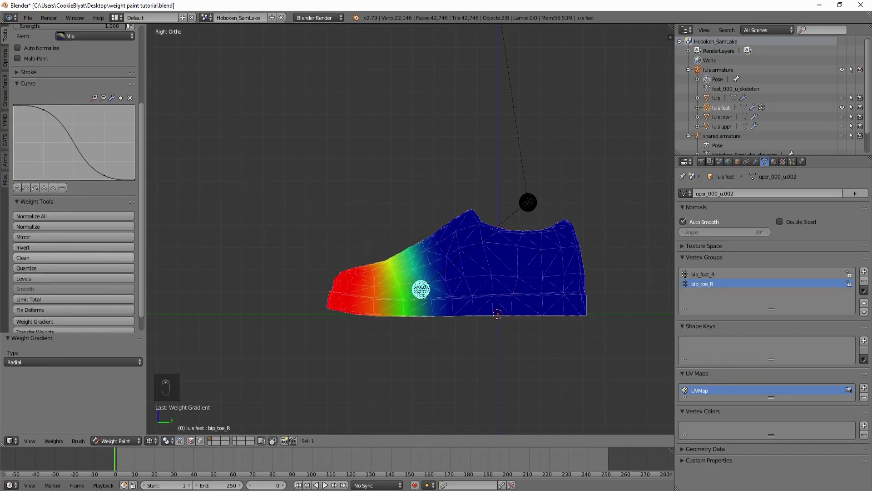
{"action": "left_click", "coordinate": [73, 257]}
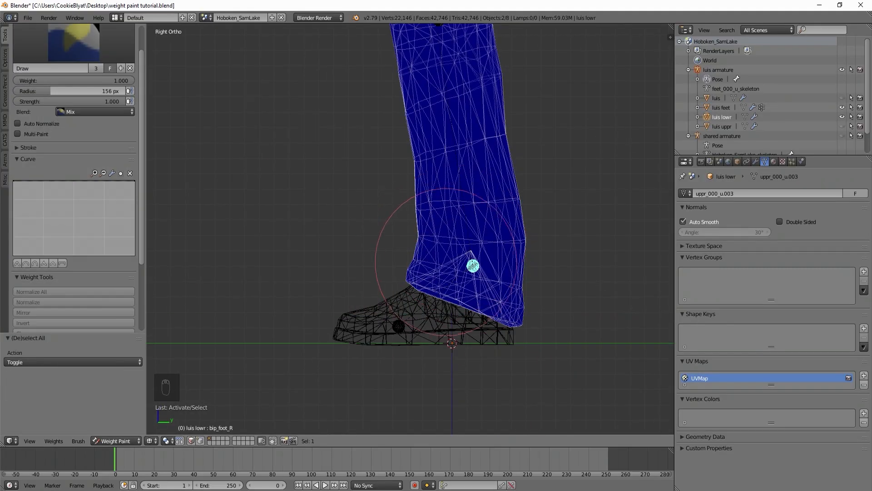
- Paint the lower trouser leg of luis lowr at weight 1 for bip_foot_R, and try a radial fade of weight 0, undoing it
{"action": "left_click_drag", "start_coordinate": [445, 262], "coordinate": [447, 236]}
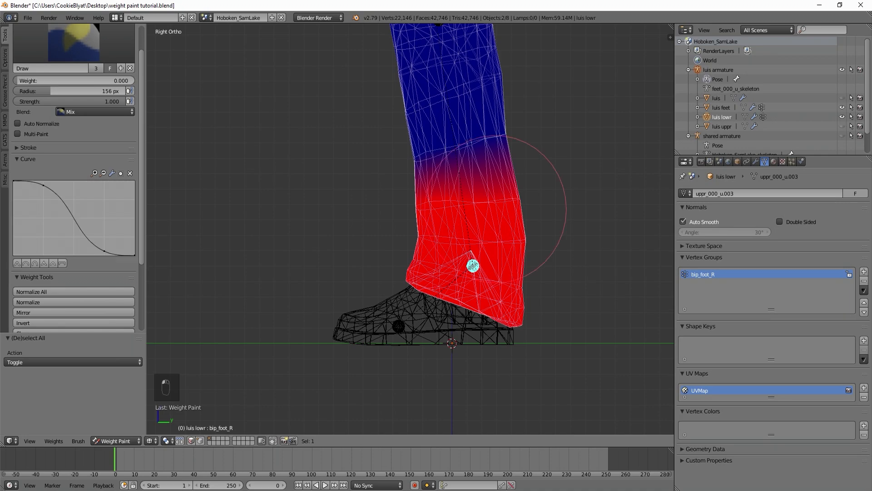
{"action": "left_click_drag", "start_coordinate": [509, 161], "coordinate": [609, 251], "text": "ctrl+alt"}
{"action": "key", "text": "ctrl+z"}
- Select the calf bone and paint the trouser leg at full weight from the knee down in side view
{"action": "scroll", "coordinate": [459, 210], "scroll_direction": "down", "scroll_amount": 2}
{"action": "middle_click_drag", "start_coordinate": [459, 210], "coordinate": [495, 222]}
{"action": "right_click", "coordinate": [428, 89]}
{"action": "key", "text": "KP_3"}
{"action": "left_click_drag", "start_coordinate": [37, 81], "coordinate": [136, 80]}
{"action": "middle_click_drag", "start_coordinate": [418, 111], "coordinate": [403, 271], "text": "shift"}
{"action": "scroll", "coordinate": [403, 270], "scroll_direction": "up", "scroll_amount": 4}
{"action": "left_click_drag", "start_coordinate": [352, 232], "coordinate": [492, 252]}
{"action": "scroll", "coordinate": [492, 253], "scroll_direction": "down", "scroll_amount": 3}
{"action": "middle_click_drag", "start_coordinate": [454, 272], "coordinate": [454, 144], "text": "shift"}
{"action": "mouse_move", "coordinate": [420, 136]}
{"action": "left_mouse_down"}
{"action": "mouse_move", "coordinate": [436, 175]}
{"action": "mouse_move", "coordinate": [449, 347]}
{"action": "left_mouse_up"}
- Set the brush weight to 0 and fade the trouser leg weights up from the ankle with linear gradients
{"action": "left_click_drag", "start_coordinate": [104, 81], "coordinate": [16, 80]}
{"action": "scroll", "coordinate": [462, 410], "scroll_direction": "up", "scroll_amount": 2}
{"action": "middle_click_drag", "start_coordinate": [462, 411], "coordinate": [477, 325], "text": "shift"}
{"action": "left_click_drag", "start_coordinate": [493, 416], "coordinate": [487, 257], "text": "alt"}
{"action": "left_click_drag", "start_coordinate": [499, 420], "coordinate": [495, 255], "text": "alt"}
{"action": "left_click_drag", "start_coordinate": [394, 358], "coordinate": [490, 399], "text": "alt"}
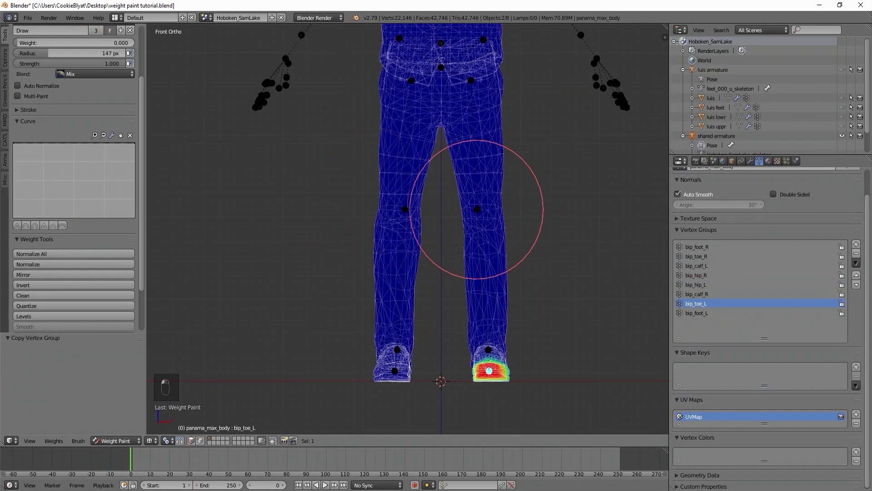
- Check the bip_calf_L weights on panama_max_body and clean the bip_calf_R vertex group
{"action": "right_click", "coordinate": [477, 209], "text": "ctrl"}
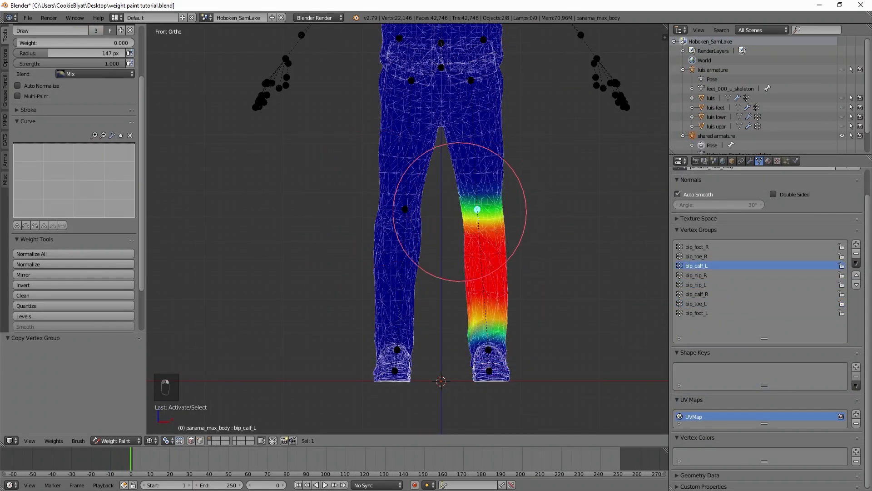
{"action": "right_click", "coordinate": [406, 209], "text": "ctrl"}
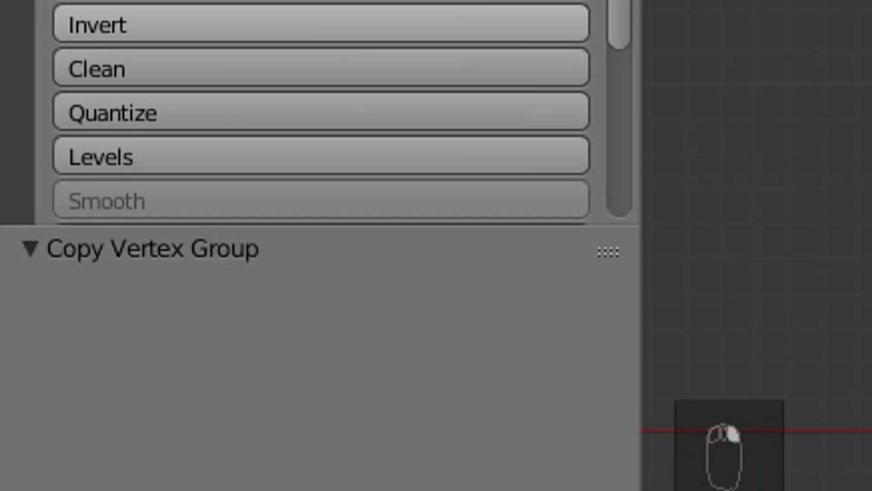
{"action": "left_click", "coordinate": [74, 296]}
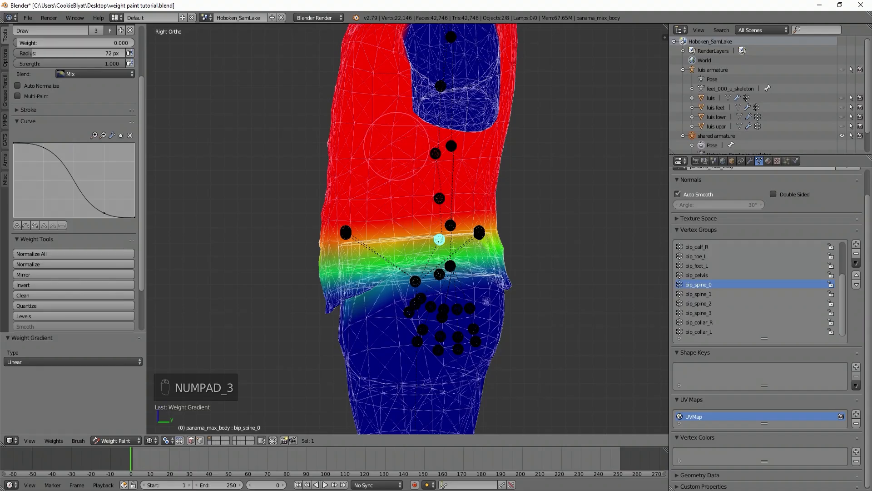
- Fade the bip_spine_0 weights out over the upper torso with a linear gradient of weight 0 in side view
{"action": "left_click_drag", "start_coordinate": [390, 98], "coordinate": [388, 217], "text": "alt"}
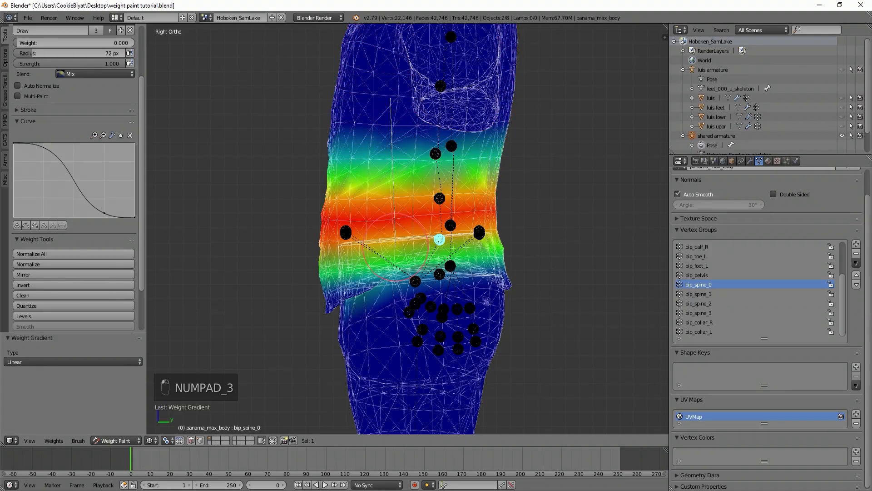
- Fade bip_spine_0 further down from the chest, and fade bip_spine_1 out toward the waist with zero-weight linear gradients
{"action": "left_click_drag", "start_coordinate": [401, 114], "coordinate": [413, 248], "text": "alt"}
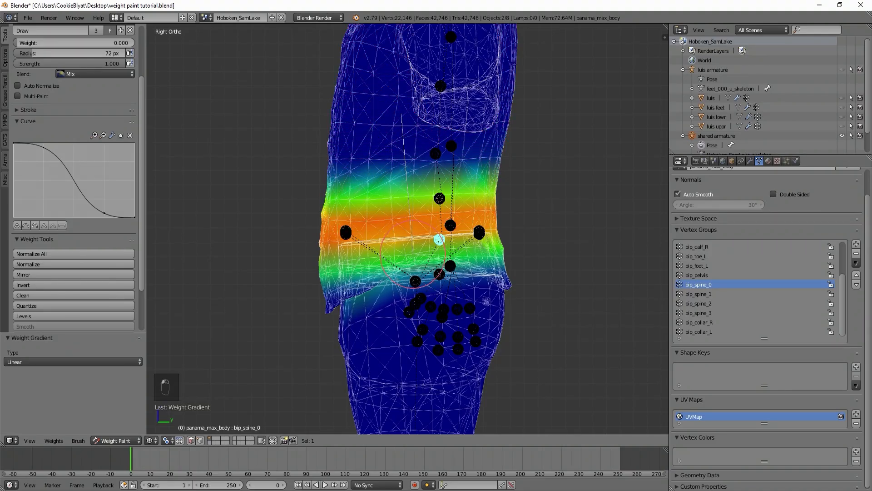
{"action": "right_click", "coordinate": [434, 221]}
{"action": "left_click_drag", "start_coordinate": [437, 296], "coordinate": [436, 146], "text": "alt"}
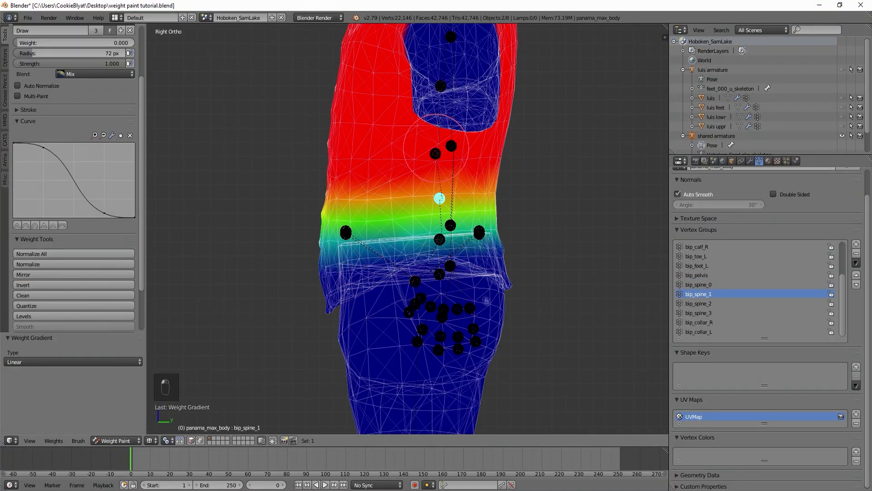
{"action": "left_click_drag", "start_coordinate": [436, 301], "coordinate": [433, 129], "text": "alt"}
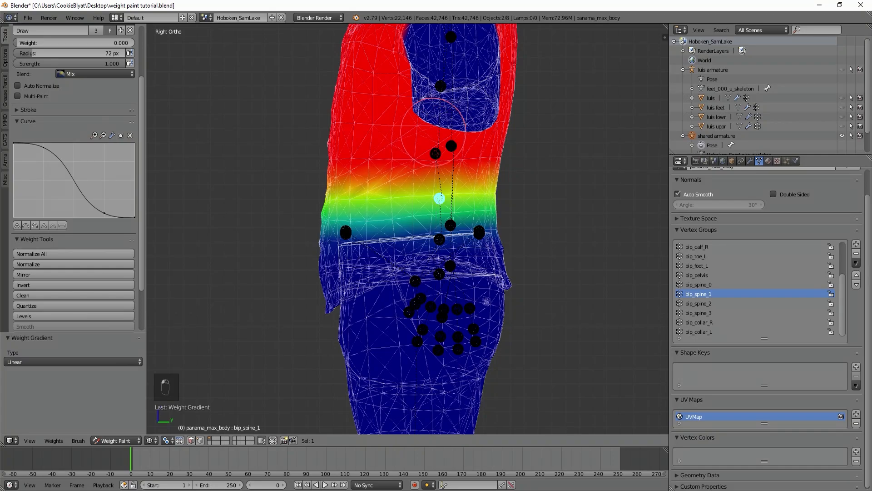
- Fade the bip_spine_1 weights out over the chest in side view with linear gradients of weight 0
{"action": "middle_click_drag", "start_coordinate": [440, 293], "coordinate": [428, 203]}
{"action": "key", "text": "KP_3"}
{"action": "left_click_drag", "start_coordinate": [418, 144], "coordinate": [419, 240], "text": "alt"}
{"action": "left_click_drag", "start_coordinate": [436, 125], "coordinate": [433, 232], "text": "alt"}
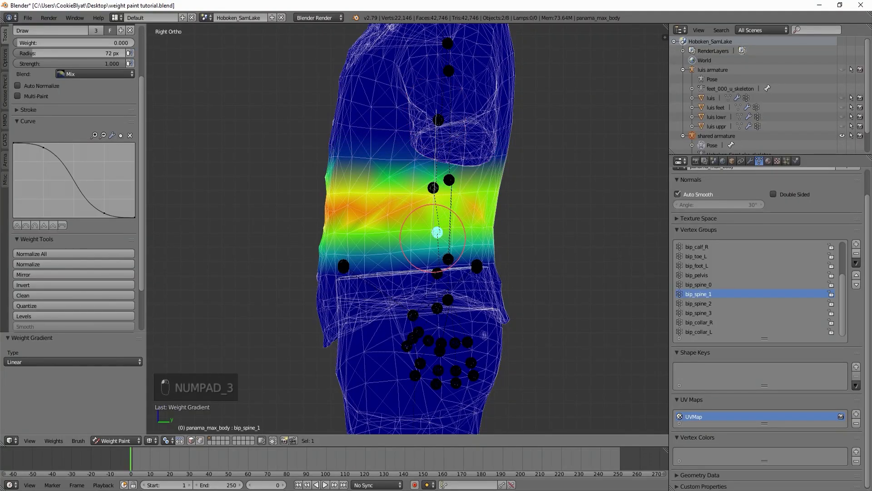
{"action": "left_click_drag", "start_coordinate": [414, 111], "coordinate": [409, 221], "text": "alt"}
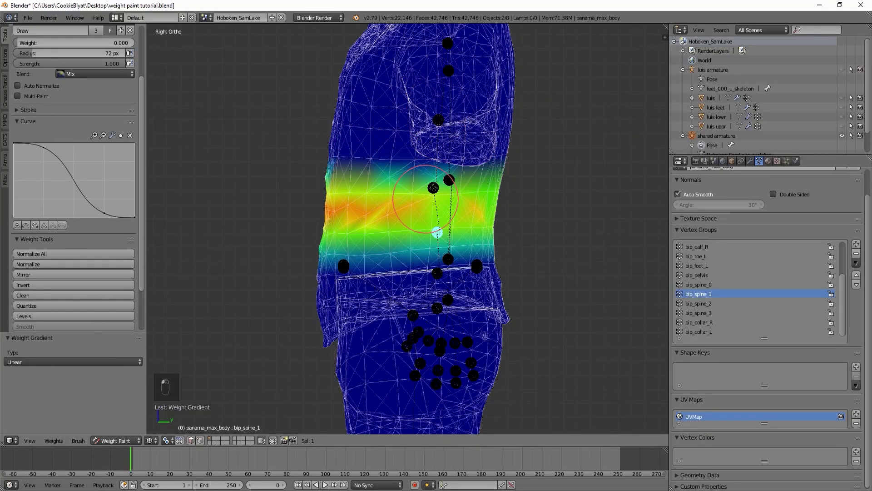
- Select the bip_spine_2 bone and fade its weights out toward the waist in side view and over the chest in front view
{"action": "right_click", "coordinate": [427, 198]}
{"action": "left_click_drag", "start_coordinate": [412, 347], "coordinate": [418, 152], "text": "alt"}
{"action": "left_click_drag", "start_coordinate": [424, 335], "coordinate": [427, 131], "text": "alt"}
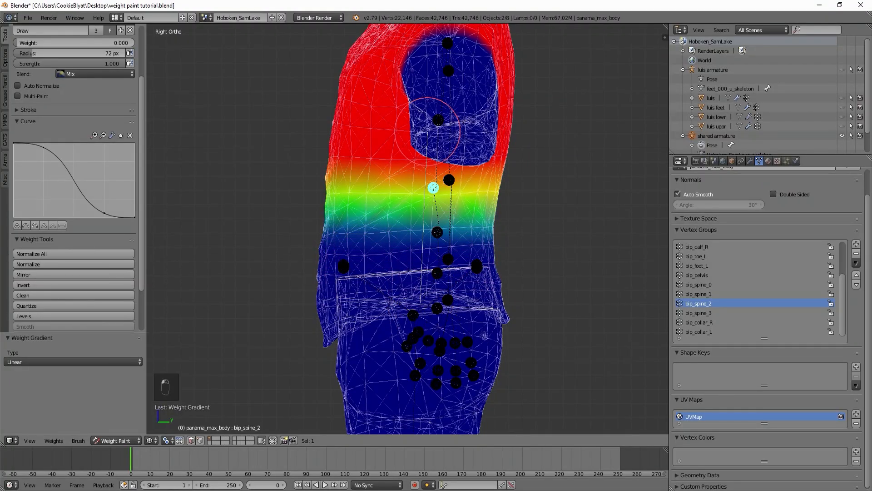
{"action": "key", "text": "KP_1"}
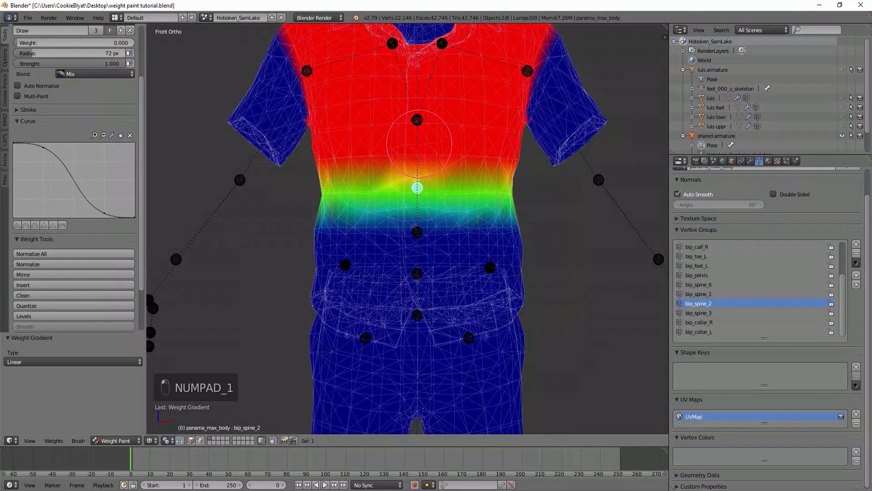
{"action": "left_click_drag", "start_coordinate": [413, 66], "coordinate": [415, 248], "text": "alt"}
{"action": "left_click_drag", "start_coordinate": [412, 99], "coordinate": [409, 222], "text": "alt"}
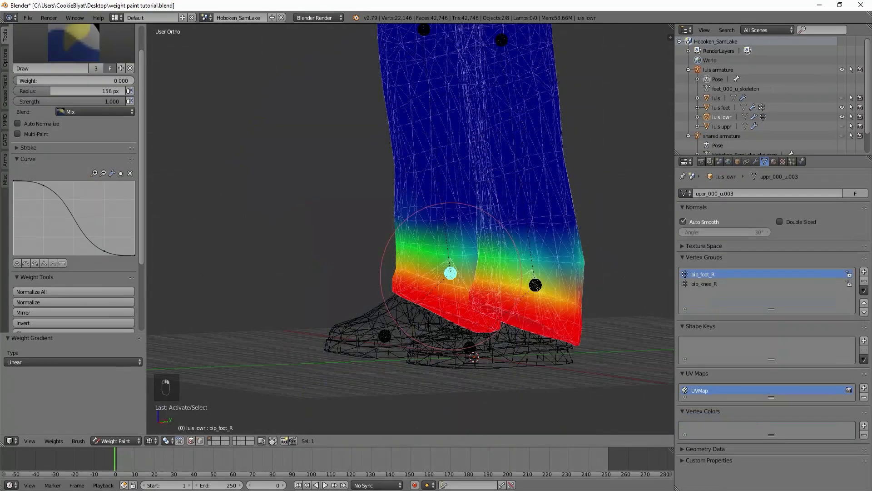
- Toggle limiting the selection to visible and test-rotate the bip_foot_R bone in side view in wireframe and solid shading
{"action": "key", "text": "KP_3"}
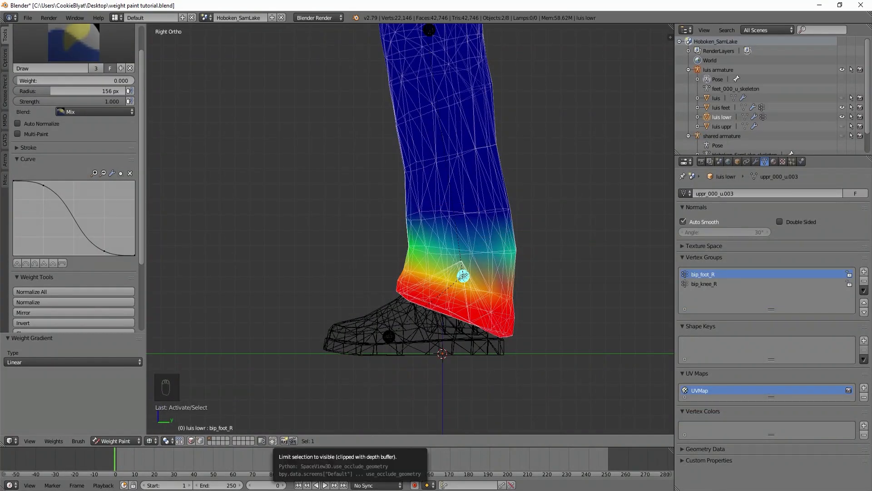
{"action": "left_click", "coordinate": [272, 440]}
{"action": "key", "text": "r"}
{"action": "right_click", "coordinate": [490, 364]}
{"action": "key", "text": "z"}
{"action": "key", "text": "z"}
{"action": "key", "text": "r"}
{"action": "key", "text": "z"}
{"action": "key", "text": "r"}
{"action": "right_click", "coordinate": [448, 366]}
- Test-rotate the foot bone from an angled view and change the pivot point setting
{"action": "middle_click_drag", "start_coordinate": [210, 331], "coordinate": [354, 342]}
{"action": "key", "text": "r"}
{"action": "right_click", "coordinate": [466, 340]}
{"action": "key", "text": "KP_1"}
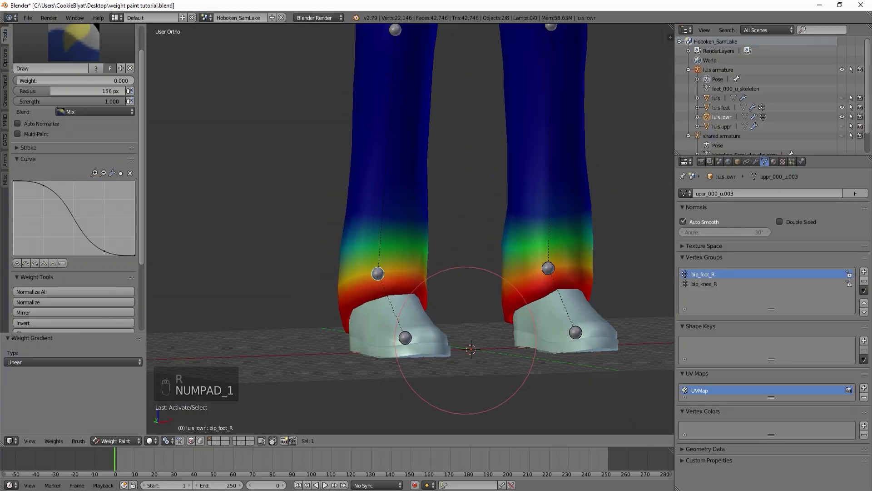
{"action": "left_click", "coordinate": [167, 440]}
{"action": "left_click", "coordinate": [189, 398]}
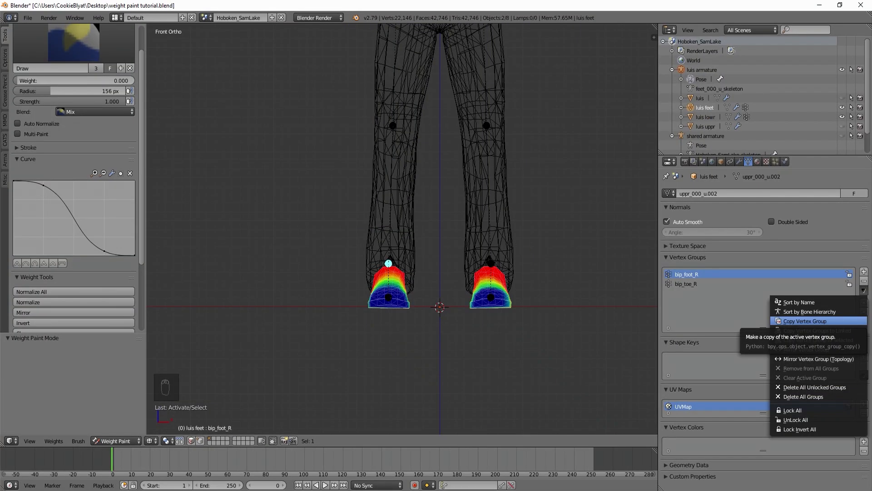
- Duplicate the bip_foot_R vertex group of luis feet and rename the copy bip_foot_L
{"action": "left_click", "coordinate": [768, 313]}
{"action": "key", "text": "space"}
{"action": "type", "text": "copy ver"}
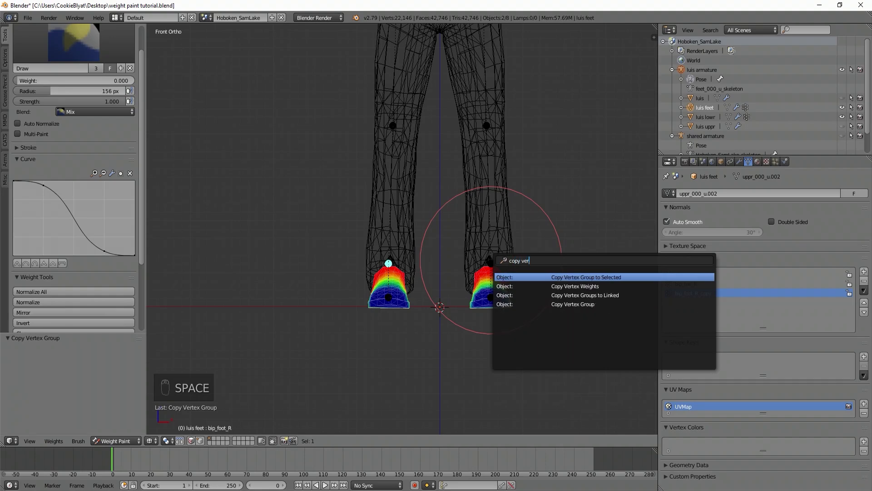
{"action": "key", "text": "Down"}
{"action": "key", "text": "Down"}
{"action": "key", "text": "Down"}
{"action": "key", "text": "Escape"}
{"action": "double_click", "coordinate": [712, 293]}
{"action": "left_click_drag", "start_coordinate": [712, 293], "coordinate": [695, 293]}
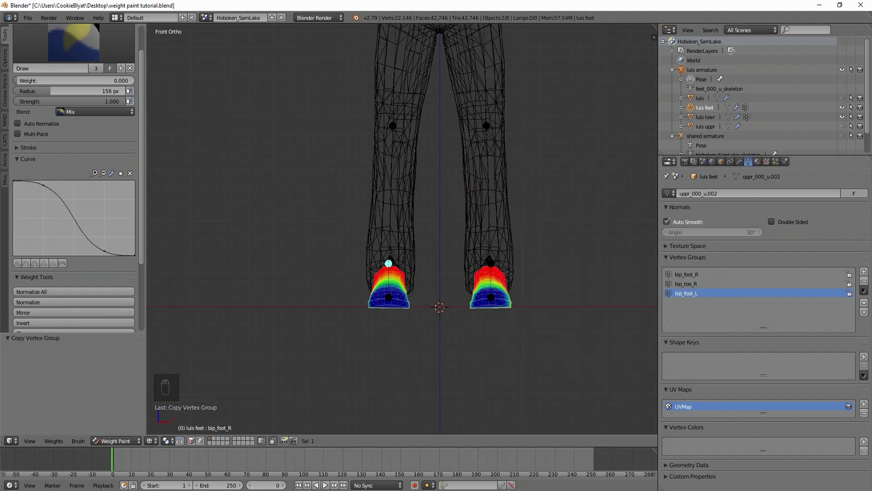
- Duplicate the bip_toe_R vertex group of luis feet and name the copy bip_toe_L
{"action": "key", "text": "space"}
{"action": "key", "text": "Down"}
{"action": "key", "text": "Down"}
{"action": "key", "text": "Return"}
- Paint the bip_toe_R weights off the character's left shoe with weight 0 and go through the other foot and toe bones
{"action": "key", "text": "a"}
{"action": "left_click", "coordinate": [388, 297]}
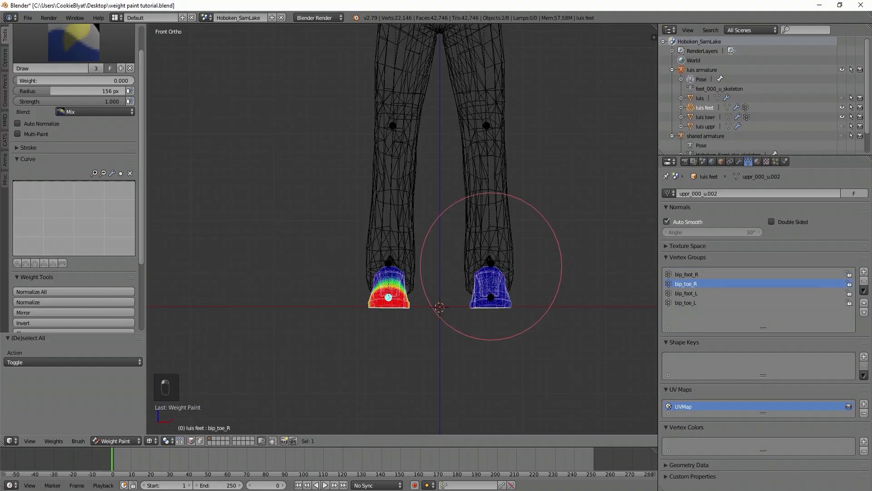
{"action": "left_click", "coordinate": [490, 262]}
{"action": "left_click", "coordinate": [491, 297]}
{"action": "left_click", "coordinate": [388, 263]}
{"action": "key", "text": "r"}
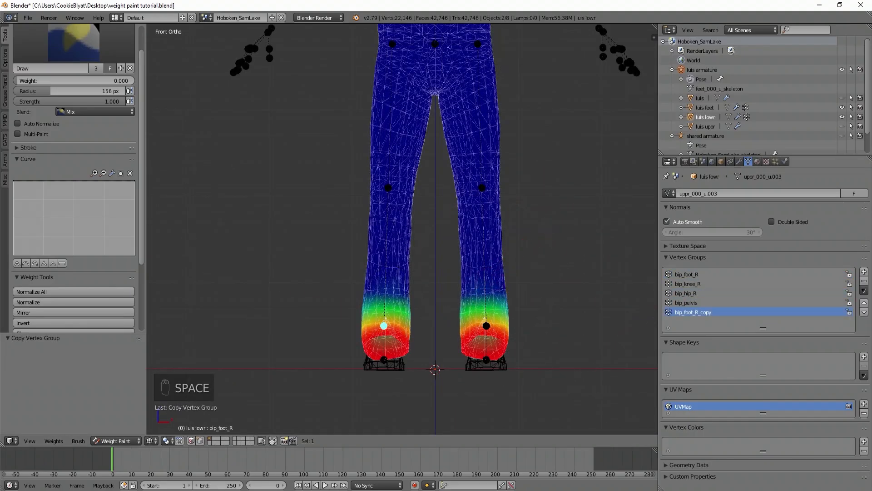
- Duplicate the bip_knee_R vertex group of luis lowr and rename the copy bip_knee_L
{"action": "left_click", "coordinate": [687, 284]}
{"action": "key", "text": "space"}
{"action": "key", "text": "Return"}
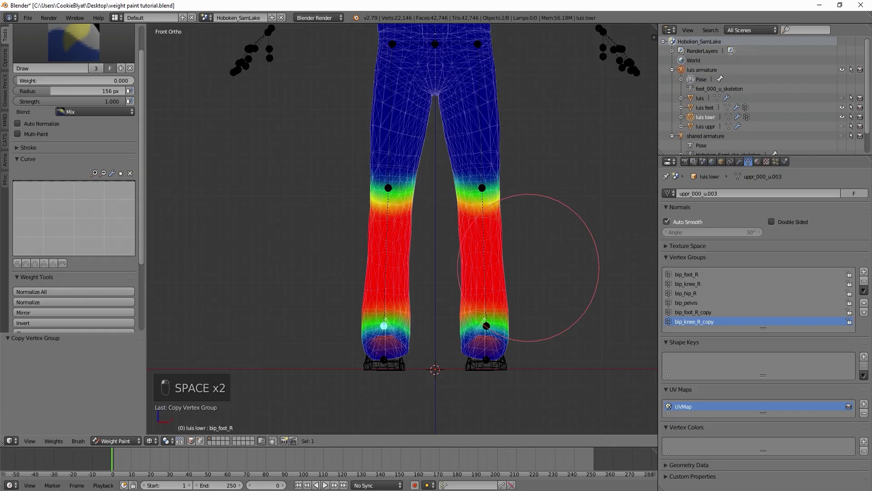
{"action": "double_click", "coordinate": [694, 321]}
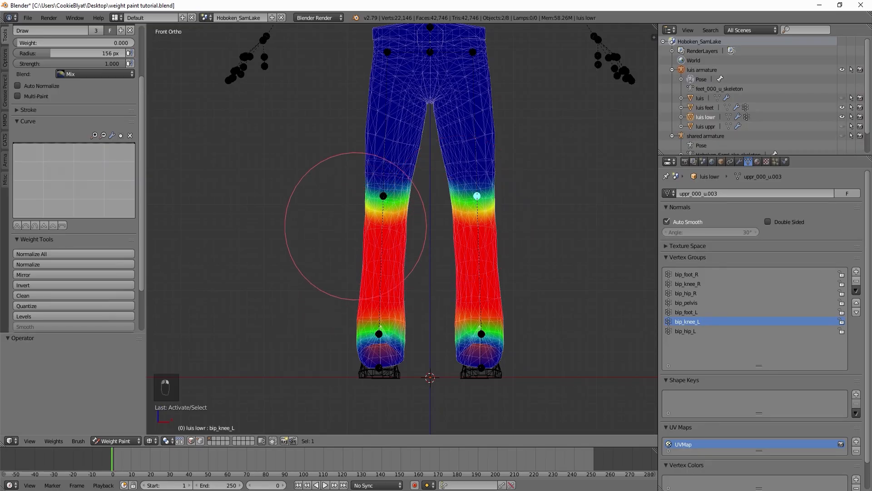
- Paint weight 0 over the opposite trouser leg for both the bip_knee_L and bip_knee_R groups
{"action": "mouse_move", "coordinate": [361, 172]}
{"action": "left_mouse_down"}
{"action": "mouse_move", "coordinate": [357, 338]}
{"action": "mouse_move", "coordinate": [354, 319]}
{"action": "left_mouse_up"}
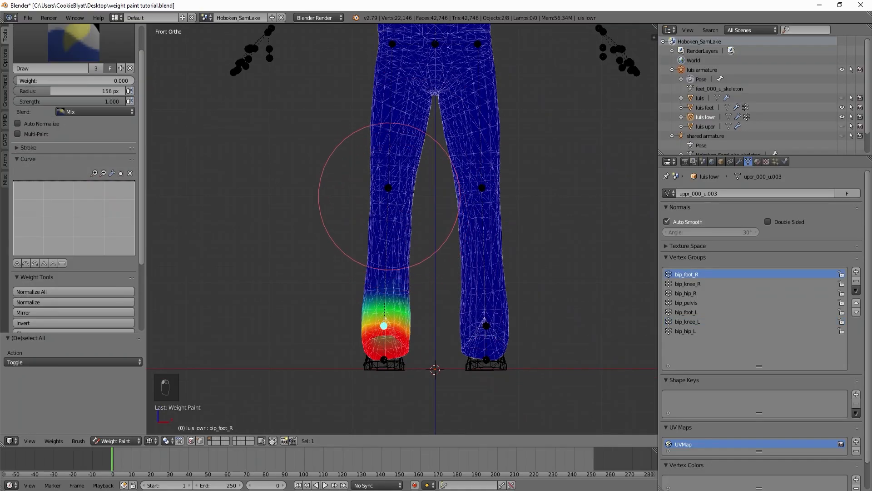
{"action": "right_click", "coordinate": [389, 187]}
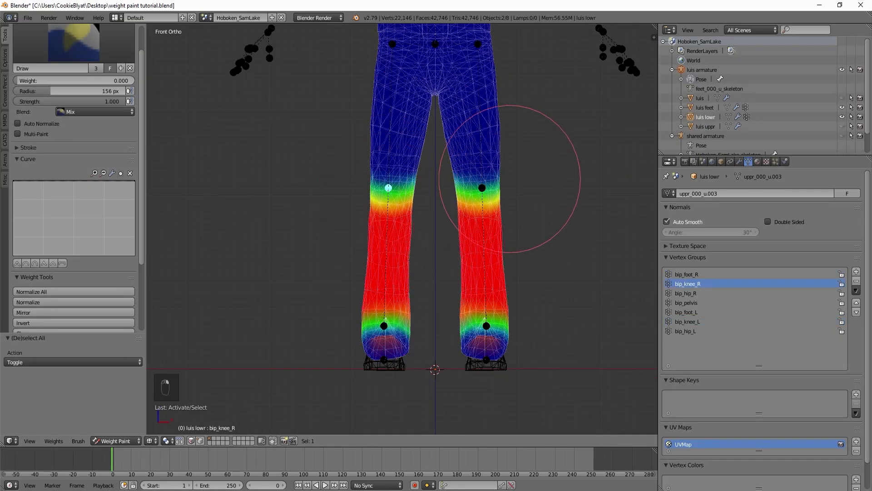
{"action": "mouse_move", "coordinate": [504, 136]}
{"action": "left_mouse_down"}
{"action": "mouse_move", "coordinate": [498, 132]}
{"action": "mouse_move", "coordinate": [500, 294]}
{"action": "left_mouse_up"}
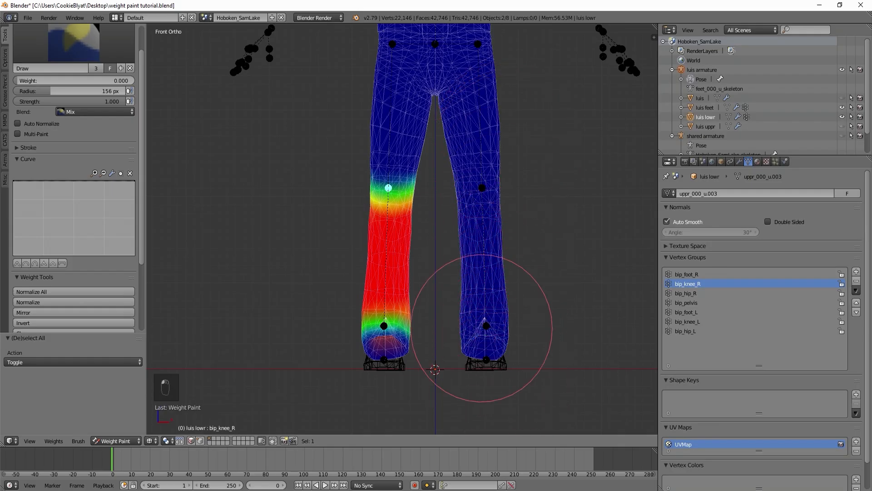
{"action": "middle_click_drag", "start_coordinate": [409, 121], "coordinate": [405, 124], "text": "shift"}
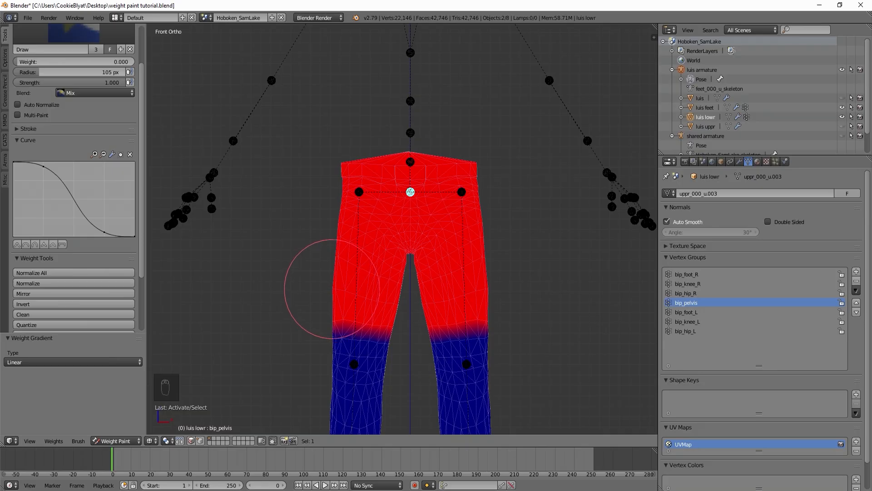
- Fade the bip_pelvis weights diagonally across the right upper thigh with a zero-weight linear gradient and toggle the vertex selection mask
{"action": "left_click_drag", "start_coordinate": [383, 229], "coordinate": [407, 197]}
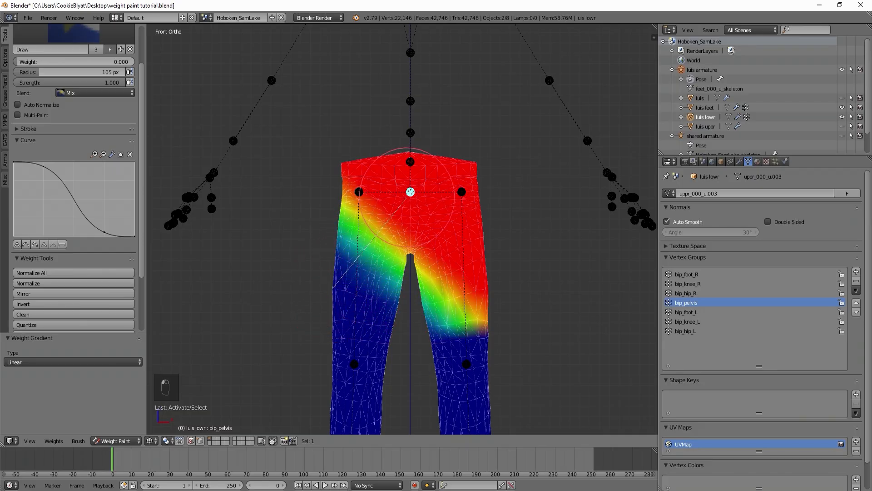
{"action": "key", "text": "v"}
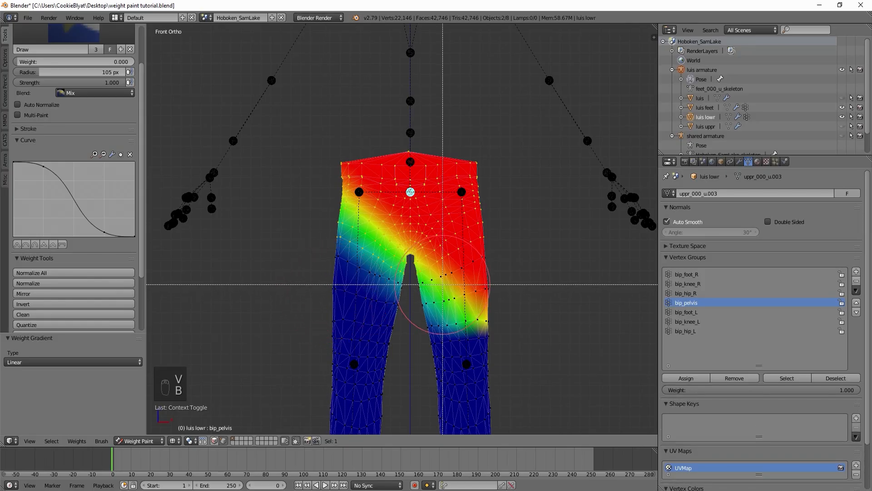
{"action": "key", "text": "v"}
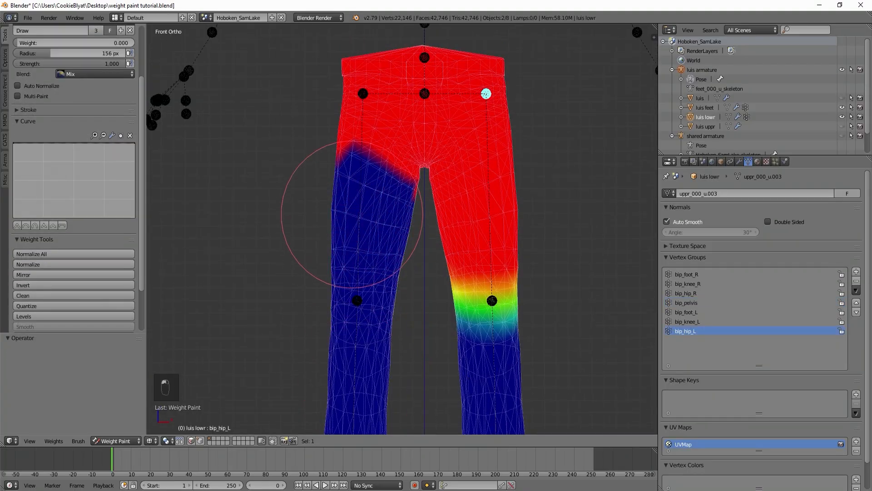
- Paint the bip_hip_L weights off the right leg and right side of the hips with weight 0
{"action": "scroll", "coordinate": [341, 195], "scroll_direction": "up", "scroll_amount": 3}
{"action": "mouse_move", "coordinate": [290, 342]}
{"action": "left_mouse_down"}
{"action": "mouse_move", "coordinate": [347, 201]}
{"action": "mouse_move", "coordinate": [334, 254]}
{"action": "left_mouse_up"}
{"action": "scroll", "coordinate": [404, 357], "scroll_direction": "up", "scroll_amount": 6}
{"action": "middle_click_drag", "start_coordinate": [397, 296], "coordinate": [372, 297], "text": "shift"}
{"action": "mouse_move", "coordinate": [381, 305]}
{"action": "left_mouse_down"}
{"action": "mouse_move", "coordinate": [364, 278]}
{"action": "mouse_move", "coordinate": [350, 195]}
{"action": "left_mouse_up"}
{"action": "scroll", "coordinate": [367, 296], "scroll_direction": "down", "scroll_amount": 2}
{"action": "scroll", "coordinate": [328, 77], "scroll_direction": "down", "scroll_amount": 2}
{"action": "mouse_move", "coordinate": [327, 78]}
{"action": "middle_mouse_down", "text": "shift"}
{"action": "mouse_move", "coordinate": [338, 246]}
{"action": "mouse_move", "coordinate": [483, 250]}
{"action": "mouse_move", "coordinate": [450, 257]}
{"action": "mouse_move", "coordinate": [425, 282]}
{"action": "middle_mouse_up", "text": "shift"}
{"action": "scroll", "coordinate": [424, 282], "scroll_direction": "down", "scroll_amount": 4}
- Select the bip_hip_R bone and paint its weights off the left leg and hip with a 105 px brush
{"action": "right_click", "coordinate": [478, 204]}
{"action": "key", "text": "KP_1"}
{"action": "scroll", "coordinate": [476, 226], "scroll_direction": "down", "scroll_amount": 5}
{"action": "middle_click_drag", "start_coordinate": [476, 226], "coordinate": [476, 178], "text": "shift"}
{"action": "key", "text": "f"}
{"action": "left_click", "coordinate": [454, 381]}
{"action": "mouse_move", "coordinate": [454, 318]}
{"action": "left_mouse_down"}
{"action": "mouse_move", "coordinate": [460, 255]}
{"action": "mouse_move", "coordinate": [533, 201]}
{"action": "left_mouse_up"}
{"action": "scroll", "coordinate": [477, 321], "scroll_direction": "up", "scroll_amount": 4}
{"action": "scroll", "coordinate": [475, 251], "scroll_direction": "up", "scroll_amount": 3}
{"action": "middle_click_drag", "start_coordinate": [475, 251], "coordinate": [454, 341], "text": "shift"}
{"action": "mouse_move", "coordinate": [450, 295]}
{"action": "left_mouse_down"}
{"action": "mouse_move", "coordinate": [477, 204]}
{"action": "mouse_move", "coordinate": [448, 204]}
{"action": "left_mouse_up"}
{"action": "scroll", "coordinate": [424, 282], "scroll_direction": "up", "scroll_amount": 4}
- Circle-select the pelvis vertices in Edit Mode and smooth the hip weights there using the vertex selection mask
{"action": "key", "text": "Tab"}
{"action": "scroll", "coordinate": [417, 271], "scroll_direction": "down", "scroll_amount": 5}
{"action": "key", "text": "c"}
{"action": "mouse_move", "coordinate": [418, 271]}
{"action": "left_mouse_down"}
{"action": "mouse_move", "coordinate": [312, 156]}
{"action": "mouse_move", "coordinate": [477, 150]}
{"action": "left_mouse_up"}
{"action": "key", "text": "Tab"}
{"action": "key", "text": "v"}
{"action": "scroll", "coordinate": [68, 249], "scroll_direction": "down", "scroll_amount": 5}
{"action": "left_click", "coordinate": [27, 269]}
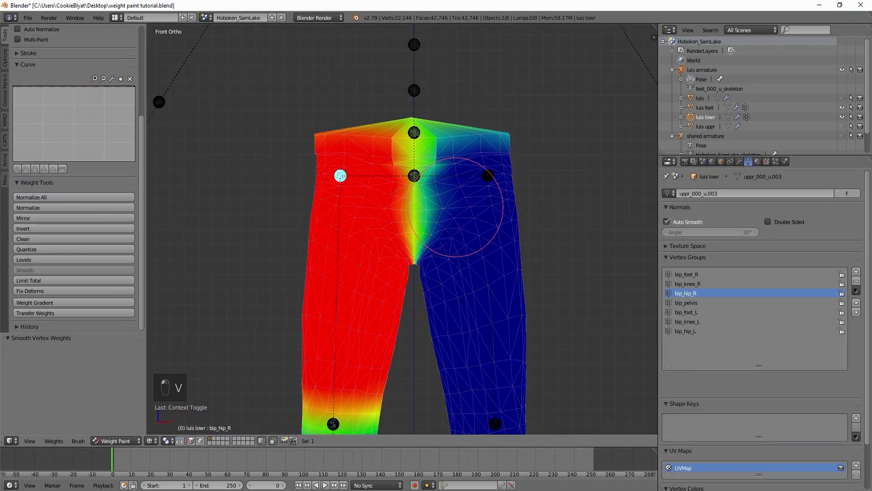
- Select the bip_hip_L bone and undo the last four operations
{"action": "right_click", "coordinate": [488, 175], "text": "ctrl"}
{"action": "key", "text": "ctrl+z"}
{"action": "key", "text": "ctrl+z"}
{"action": "key", "text": "ctrl+z"}
{"action": "key", "text": "ctrl+z"}
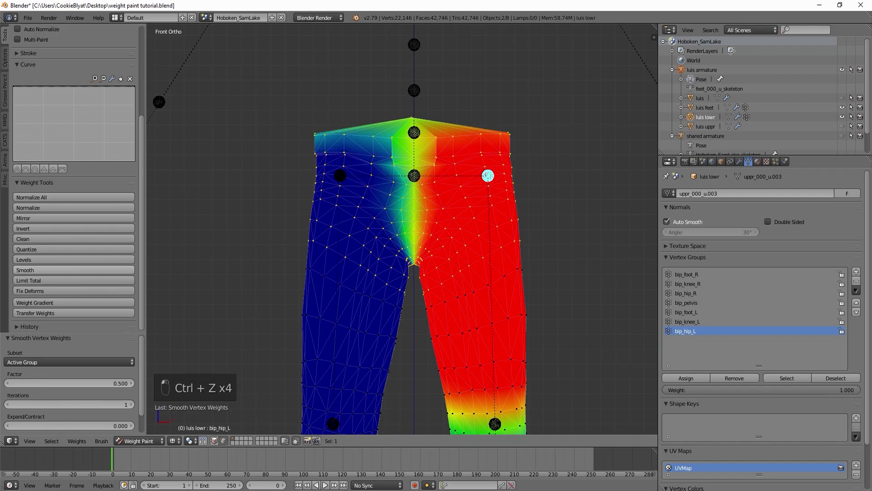
- Select the bip_hip_L bone and fade its weights out from the upper thigh toward the waist with a linear weight gradient
{"action": "key", "text": "KP_3"}
{"action": "key", "text": "KP_9"}
{"action": "key", "text": "KP_1"}
{"action": "right_click", "coordinate": [477, 175], "text": "ctrl"}
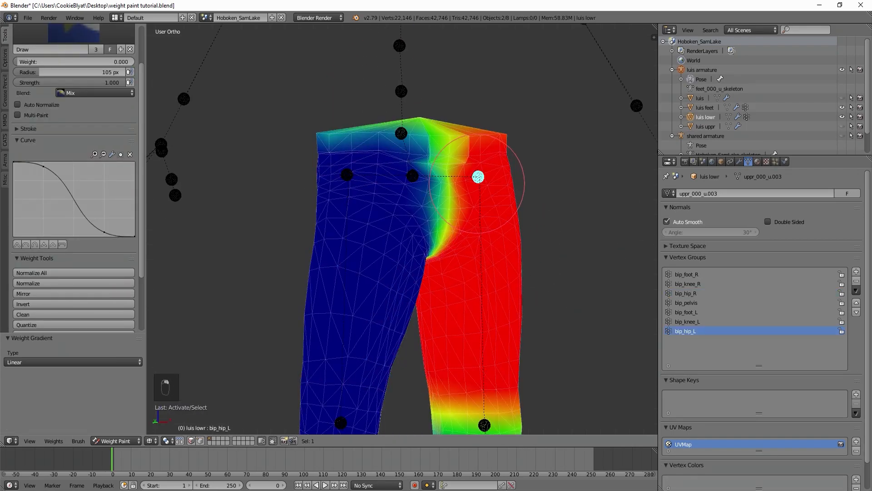
{"action": "key", "text": "KP_3"}
{"action": "key", "text": "KP_1"}
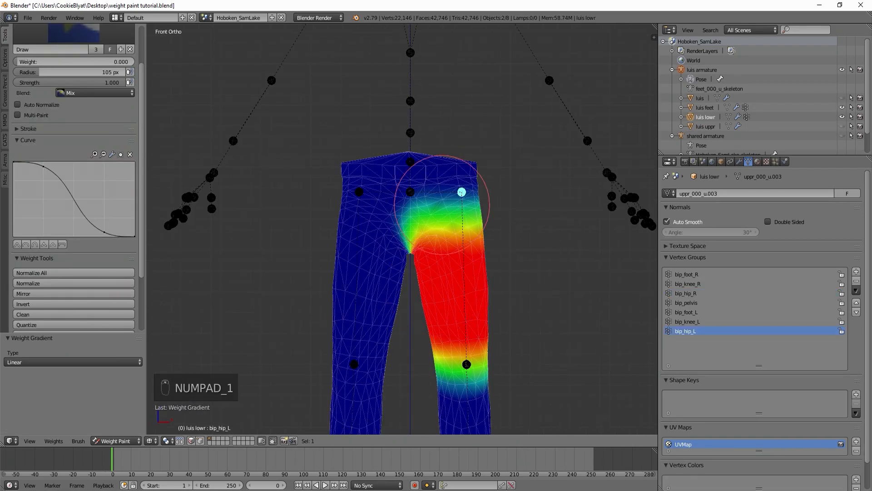
- Rotate the bip_hip_R bone 40° outward, touch up its weights at the hip with a gradient, and clear the rotation
{"action": "right_click", "coordinate": [363, 254], "text": "ctrl"}
{"action": "key", "text": "r"}
{"action": "left_click", "coordinate": [462, 192]}
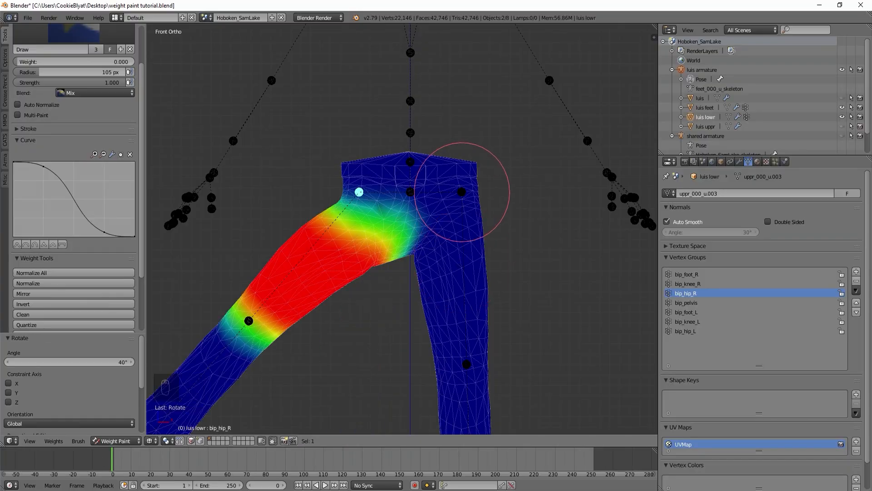
{"action": "left_click_drag", "start_coordinate": [339, 190], "coordinate": [334, 189], "text": "alt"}
{"action": "key", "text": "alt+r"}
- Rotate the bip_hip_L bone outward, fade its weights near the pelvis with a linear gradient, and clear the rotation
{"action": "right_click", "coordinate": [461, 192]}
{"action": "key", "text": "r"}
{"action": "left_click", "coordinate": [413, 187]}
{"action": "left_click_drag", "start_coordinate": [413, 186], "coordinate": [492, 188], "text": "alt"}
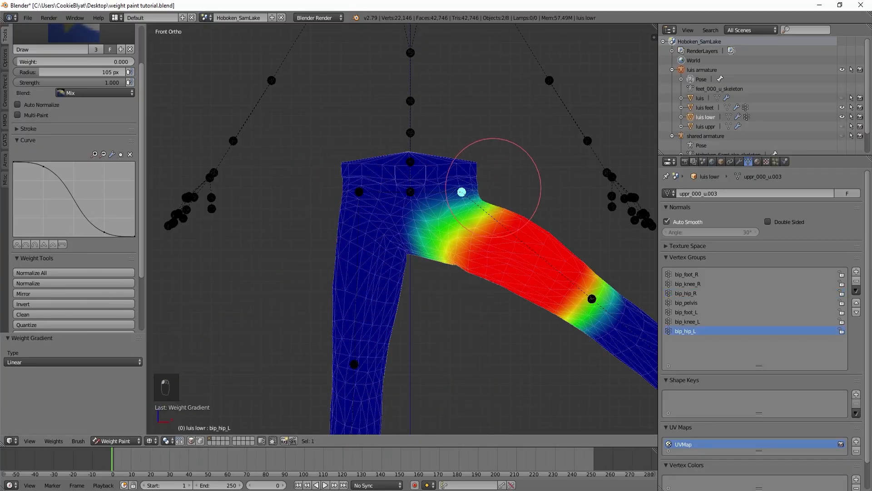
{"action": "key", "text": "alt+r"}
- Select the bip_pelvis bone, clean all vertex groups with limit 0.001 and normalize all groups with Lock Active off
{"action": "right_click", "coordinate": [410, 192]}
{"action": "scroll", "coordinate": [73, 227], "scroll_direction": "down", "scroll_amount": 4}
{"action": "left_click", "coordinate": [72, 238]}
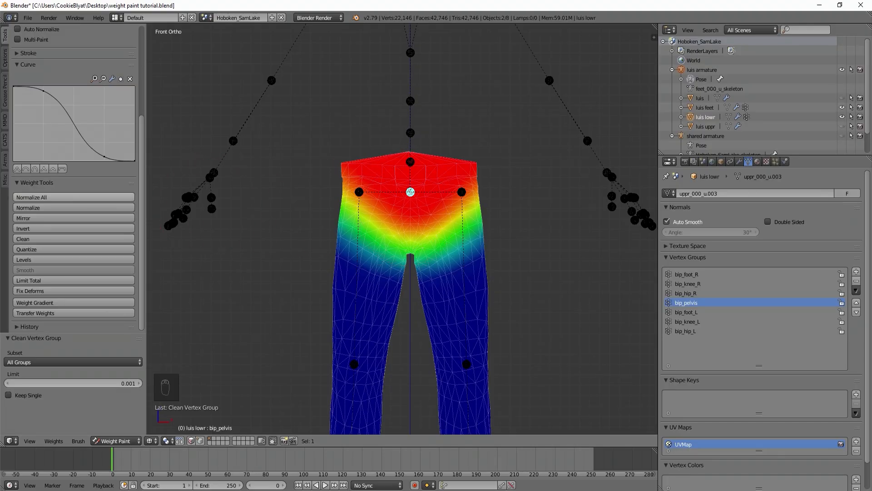
{"action": "left_click", "coordinate": [114, 197]}
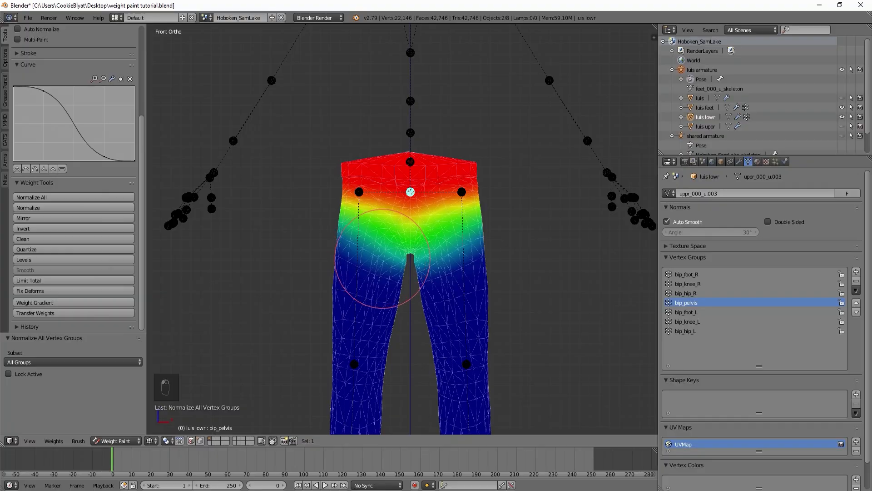
- Examine the bip_hip_R weights on the trousers from an angled view
{"action": "scroll", "coordinate": [383, 259], "scroll_direction": "up", "scroll_amount": 1}
{"action": "middle_click_drag", "start_coordinate": [359, 257], "coordinate": [397, 257]}
{"action": "right_click", "coordinate": [375, 187]}
{"action": "middle_click_drag", "start_coordinate": [404, 352], "coordinate": [413, 255], "text": "shift"}
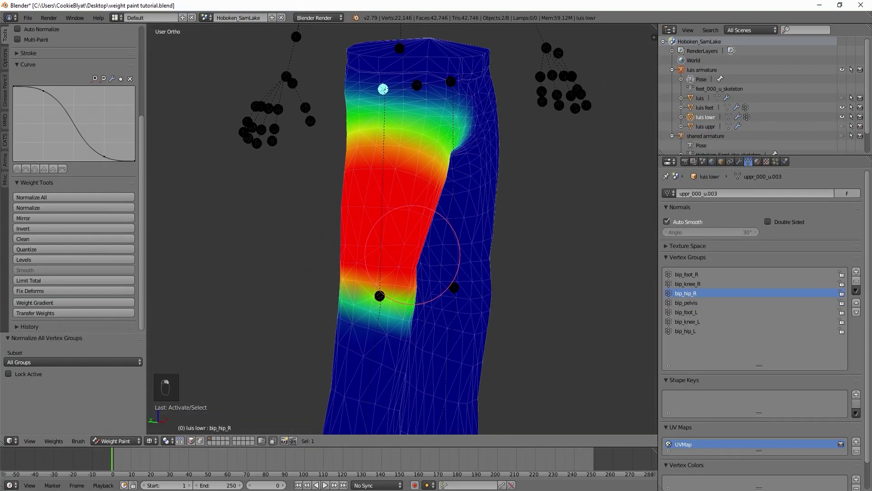
- Bend both knee bones by -70° in side view and check the bip_hip_R weights on the bent legs
{"action": "key", "text": "KP_1"}
{"action": "right_click", "coordinate": [358, 290]}
{"action": "right_click", "coordinate": [487, 292]}
{"action": "key", "text": "KP_3"}
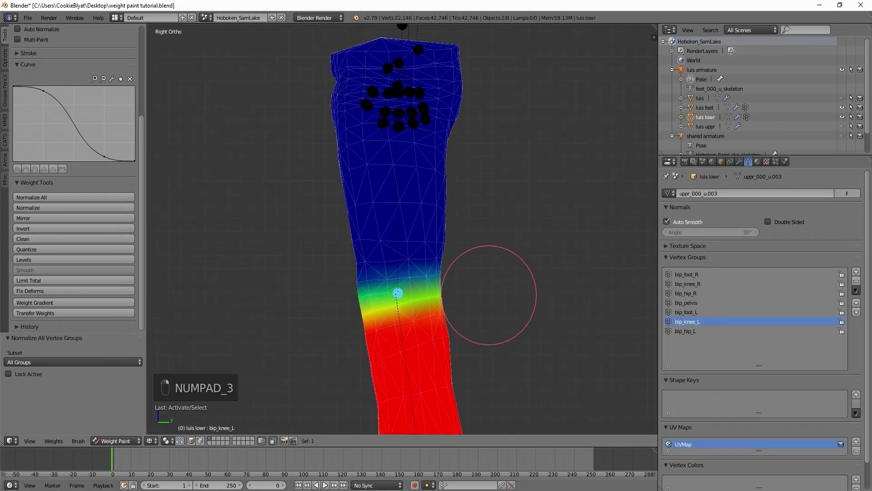
{"action": "key", "text": "r"}
{"action": "left_click", "coordinate": [433, 186]}
{"action": "middle_click_drag", "start_coordinate": [384, 207], "coordinate": [421, 218]}
{"action": "right_click", "coordinate": [373, 84]}
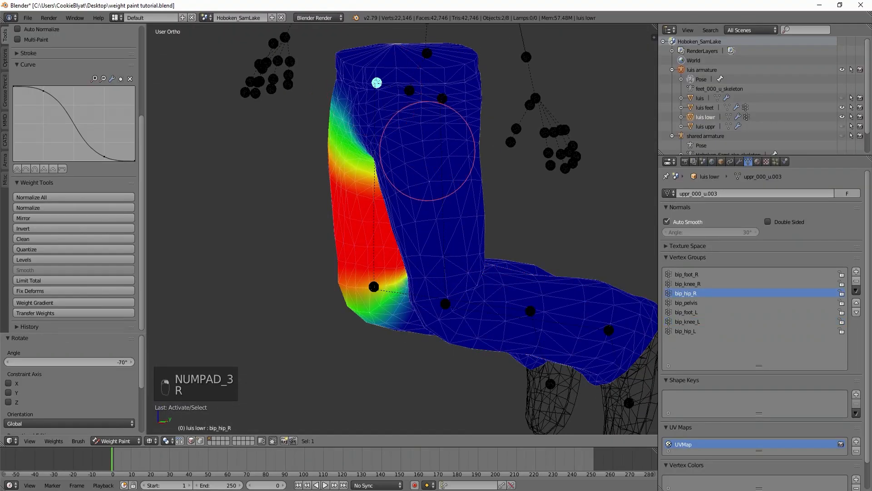
- Rotate the bip_hip_R bone by -65° about the X axis and check the hip deformation from an angled view
{"action": "key", "text": "KP_1"}
{"action": "middle_click_drag", "start_coordinate": [430, 249], "coordinate": [567, 255]}
{"action": "key", "text": "r"}
{"action": "key", "text": "x"}
{"action": "left_click", "coordinate": [530, 61]}
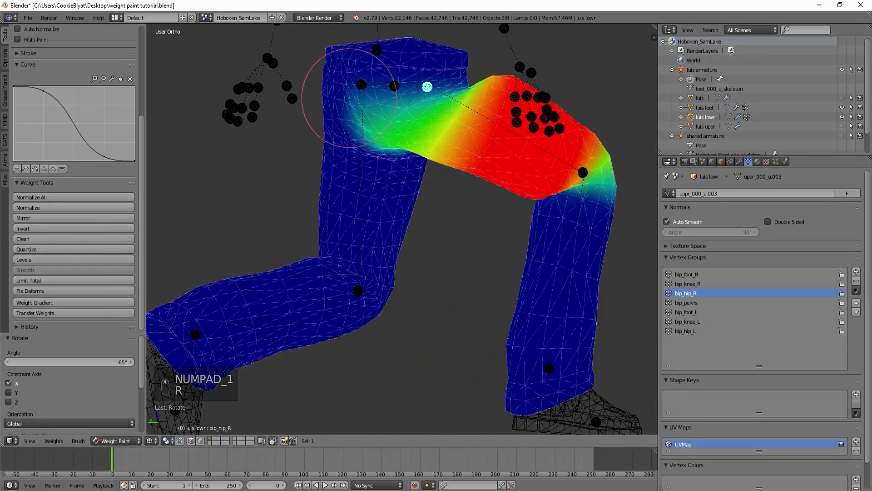
{"action": "key", "text": "r"}
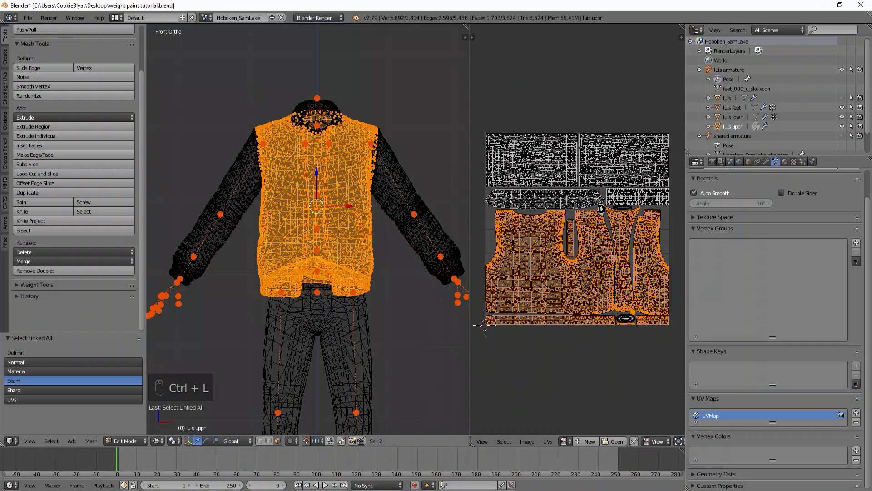
- Include the collar in the jacket's torso selection and enter Weight Paint mode with vertex selection masking
{"action": "left_click_drag", "start_coordinate": [348, 150], "coordinate": [348, 149]}
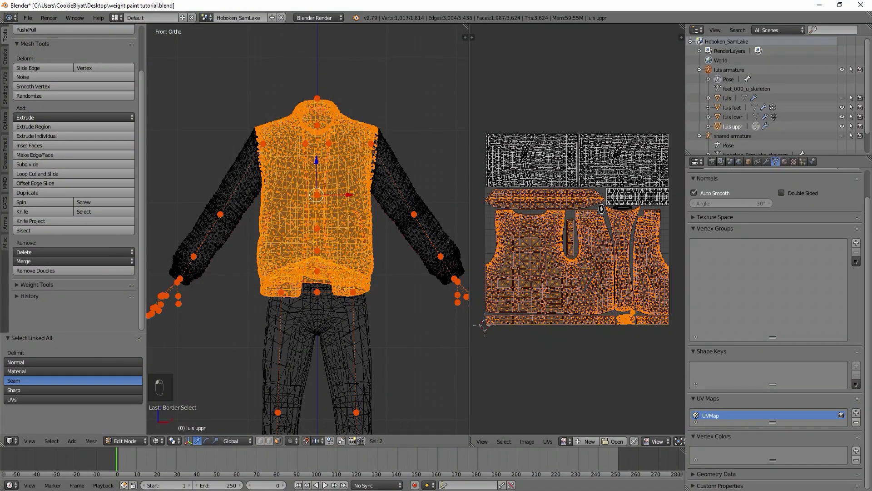
{"action": "key", "text": "Tab"}
{"action": "key", "text": "ctrl+Tab"}
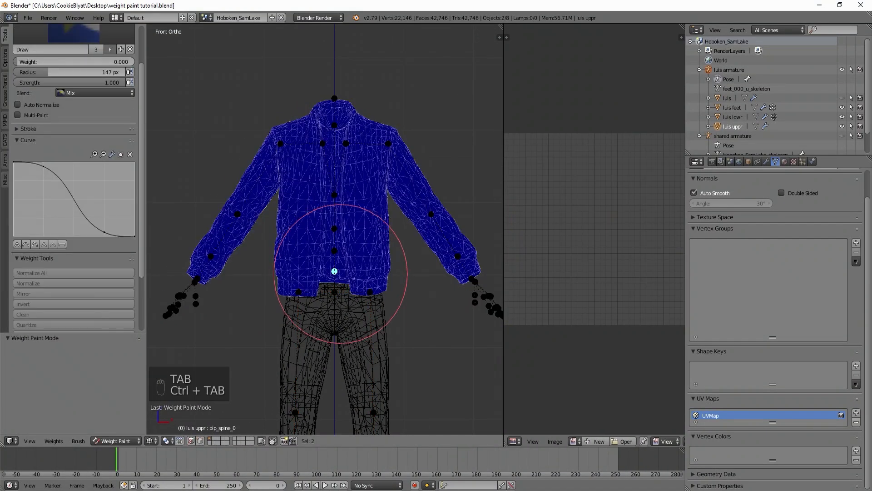
{"action": "key", "text": "v"}
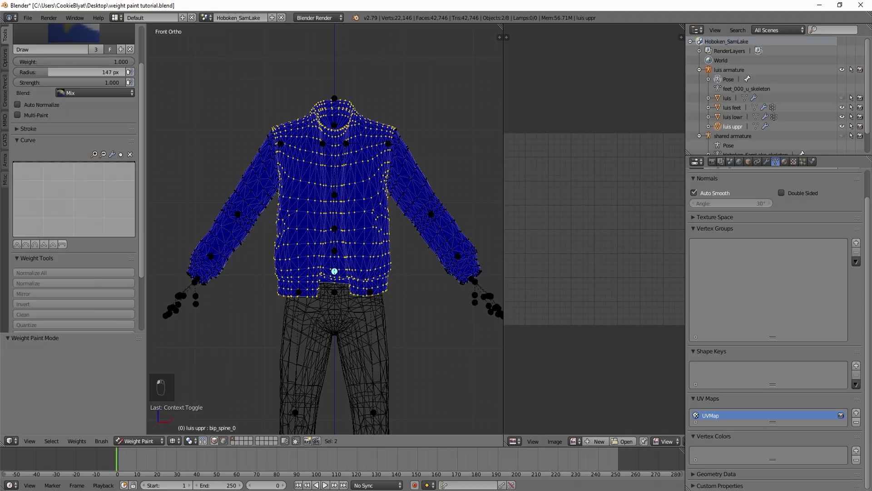
{"action": "left_click", "coordinate": [296, 441]}
- Paint weight 1.000 over the masked torso and collar for the bip_pelvis and bip_spine_0 bones
{"action": "key", "text": "v"}
{"action": "right_click", "coordinate": [333, 292]}
{"action": "key", "text": "v"}
{"action": "left_click_drag", "start_coordinate": [317, 295], "coordinate": [322, 131]}
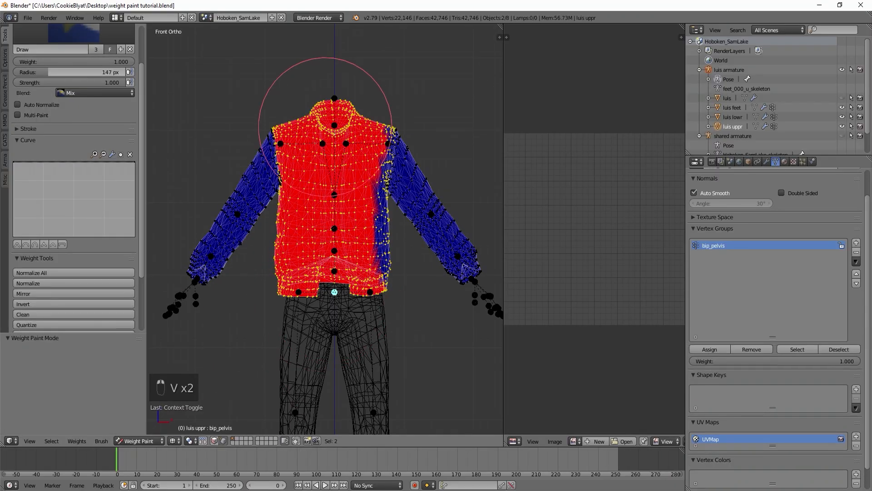
{"action": "key", "text": "v"}
{"action": "key", "text": "v"}
{"action": "right_click", "coordinate": [335, 296]}
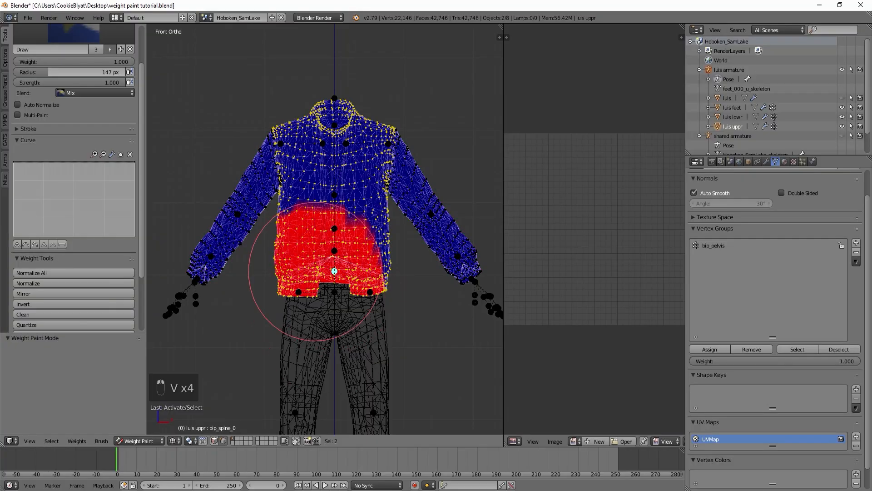
{"action": "key", "text": "v"}
{"action": "mouse_move", "coordinate": [359, 247]}
{"action": "left_mouse_down"}
{"action": "mouse_move", "coordinate": [341, 285]}
{"action": "mouse_move", "coordinate": [376, 205]}
{"action": "mouse_move", "coordinate": [342, 294]}
{"action": "left_mouse_up"}
- Paint weight 1.000 over the masked torso and collar for the bip_spine_1, bip_spine_2 and bip_spine_3 bones
{"action": "right_click", "coordinate": [335, 253]}
{"action": "key", "text": "v"}
{"action": "key", "text": "v"}
{"action": "right_click", "coordinate": [334, 231]}
{"action": "key", "text": "v"}
{"action": "mouse_move", "coordinate": [369, 188]}
{"action": "left_mouse_down"}
{"action": "mouse_move", "coordinate": [364, 144]}
{"action": "mouse_move", "coordinate": [284, 275]}
{"action": "left_mouse_up"}
{"action": "key", "text": "v"}
{"action": "right_click", "coordinate": [334, 195]}
{"action": "key", "text": "v"}
{"action": "mouse_move", "coordinate": [366, 201]}
{"action": "left_mouse_down"}
{"action": "mouse_move", "coordinate": [367, 173]}
{"action": "mouse_move", "coordinate": [372, 277]}
{"action": "left_mouse_up"}
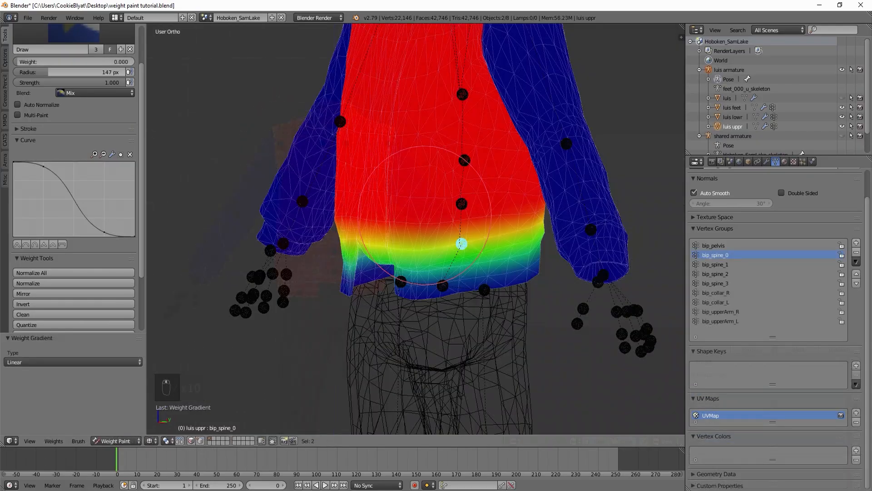
- Select bip_spine_1 in side view, and fade the bip_spine_3 weights at the right shoulder with a radial gradient
{"action": "key", "text": "KP_3"}
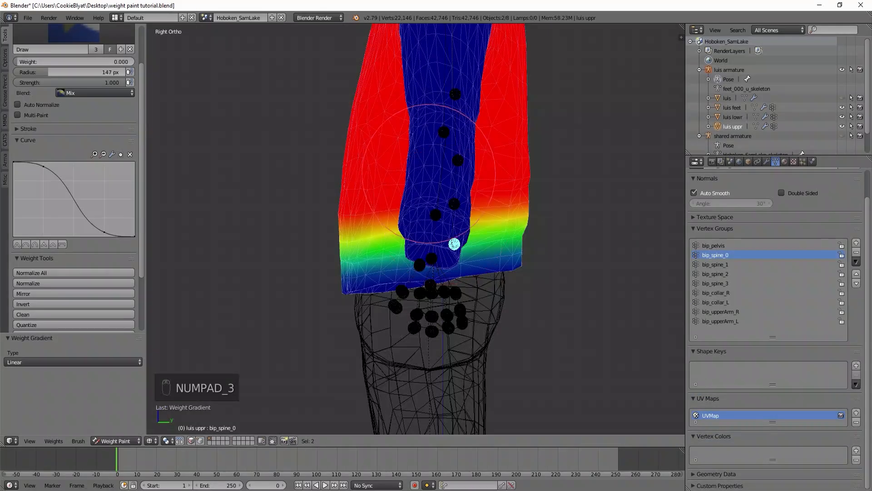
{"action": "right_click", "coordinate": [454, 204]}
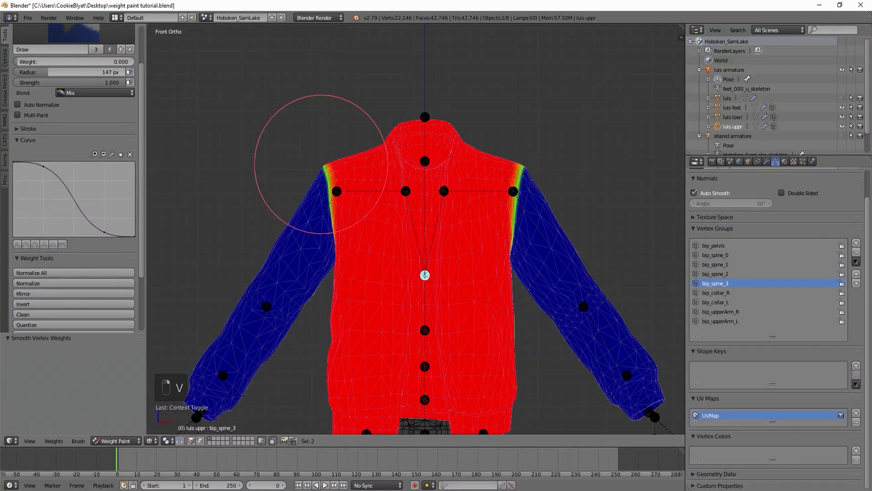
{"action": "left_click_drag", "start_coordinate": [322, 162], "coordinate": [425, 276], "text": "alt"}
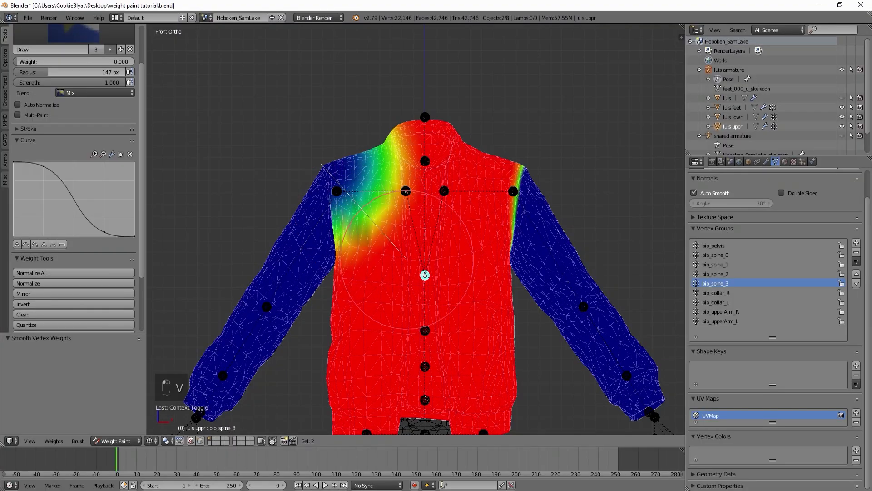
{"action": "key", "text": "v"}
{"action": "key", "text": "b"}
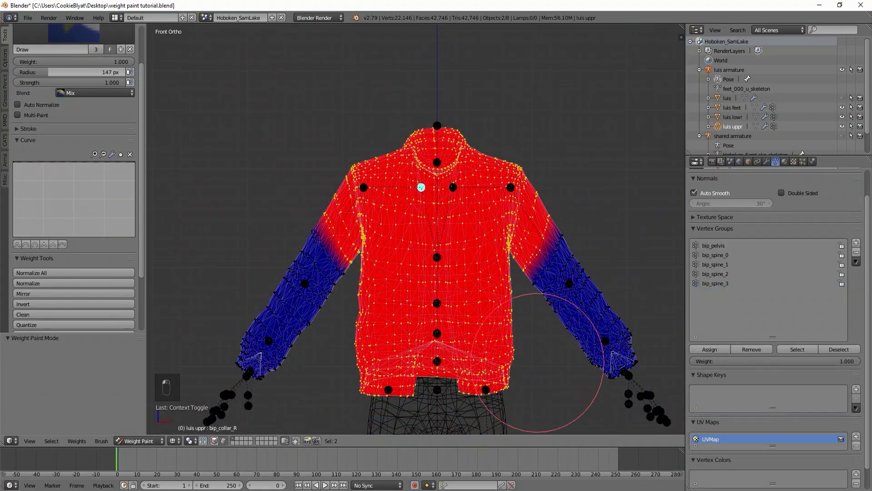
- Paint weight 1.000 over the masked torso and upper sleeves for the bip_collar_L bone
{"action": "key", "text": "v"}
{"action": "right_click", "coordinate": [454, 187]}
{"action": "key", "text": "v"}
{"action": "mouse_move", "coordinate": [508, 223]}
{"action": "left_mouse_down"}
{"action": "mouse_move", "coordinate": [436, 153]}
{"action": "mouse_move", "coordinate": [304, 209]}
{"action": "mouse_move", "coordinate": [579, 268]}
{"action": "mouse_move", "coordinate": [371, 361]}
{"action": "left_mouse_up"}
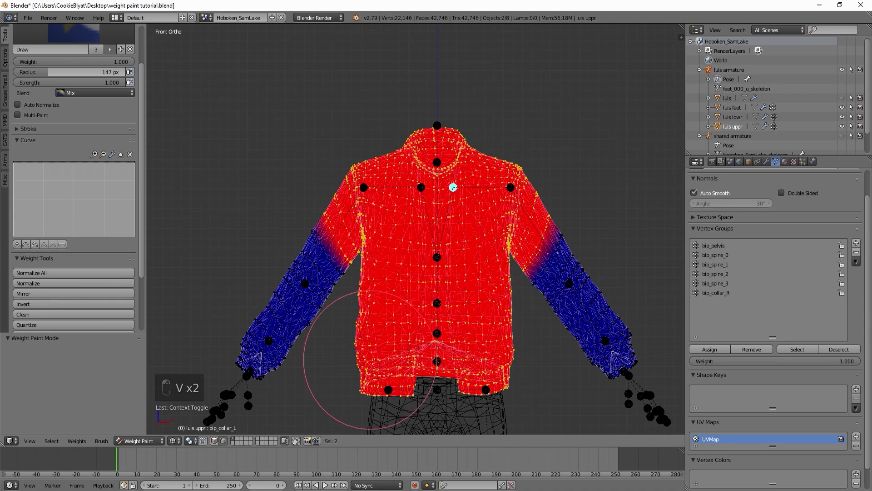
{"action": "key", "text": "v"}
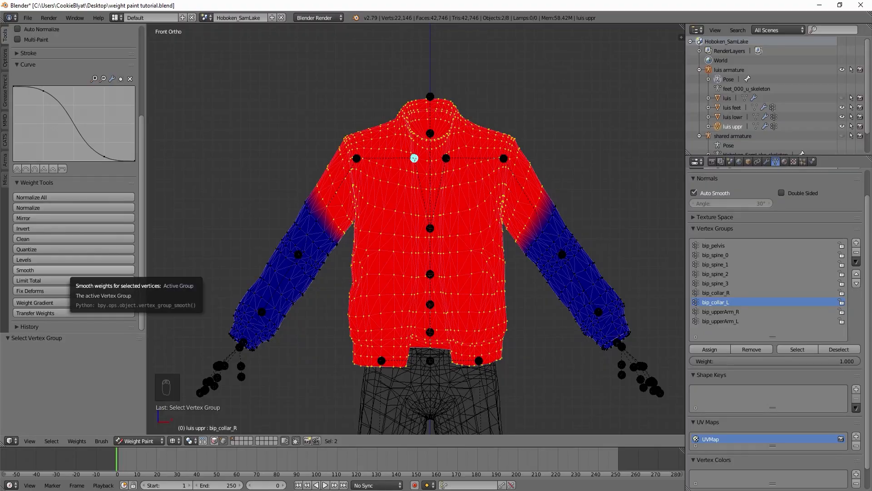
- Smooth the bip_collar_R weights and fade them from the neck toward the right shoulder with linear gradients
{"action": "left_click", "coordinate": [68, 269]}
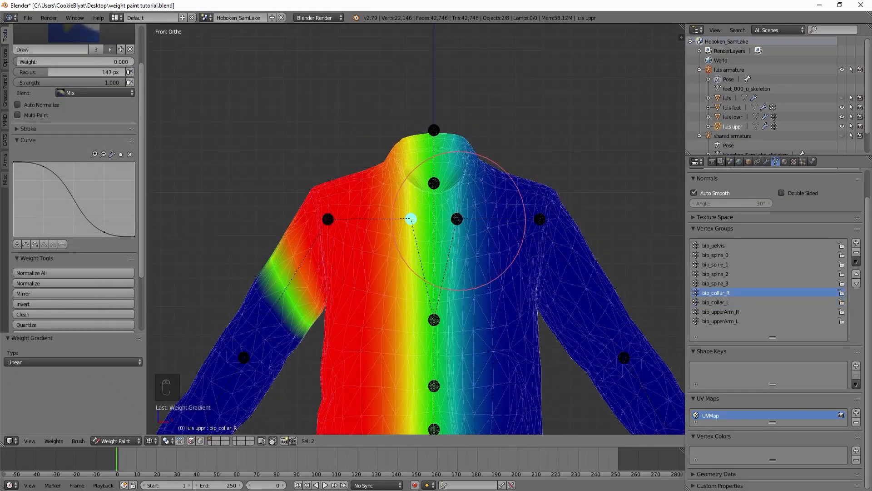
{"action": "mouse_move", "coordinate": [458, 220]}
{"action": "left_mouse_down"}
{"action": "mouse_move", "coordinate": [366, 210]}
{"action": "mouse_move", "coordinate": [324, 218]}
{"action": "left_mouse_up"}
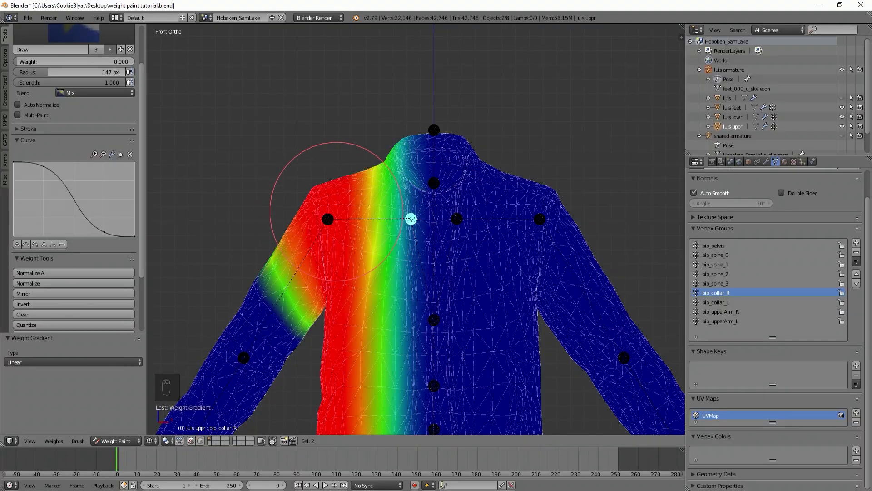
{"action": "left_click_drag", "start_coordinate": [434, 131], "coordinate": [321, 223]}
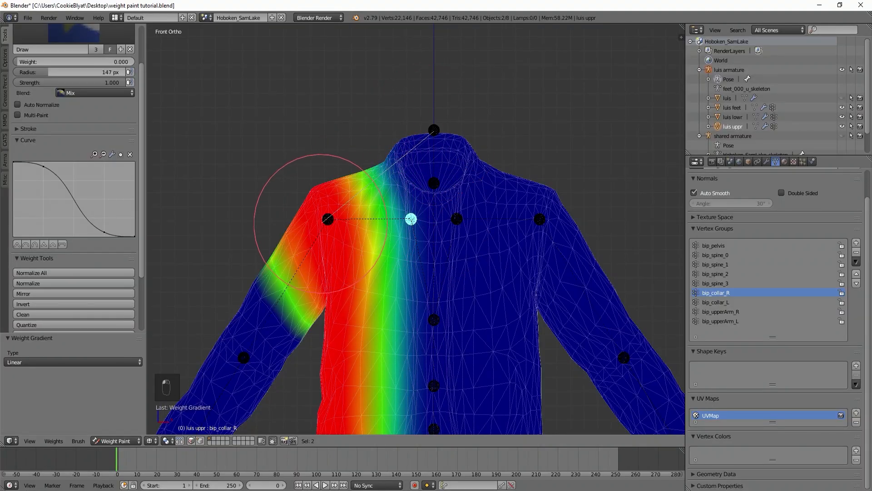
- Fade the bip_collar_L weights across the chest toward the left shoulder with linear gradients
{"action": "middle_click_drag", "start_coordinate": [393, 245], "coordinate": [387, 203], "text": "shift"}
{"action": "right_click", "coordinate": [439, 179]}
{"action": "left_click_drag", "start_coordinate": [321, 180], "coordinate": [536, 180]}
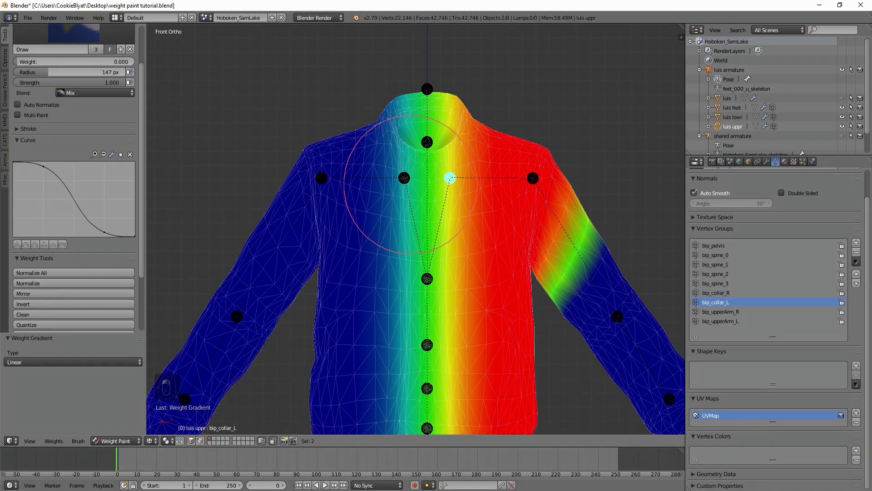
{"action": "left_click_drag", "start_coordinate": [402, 179], "coordinate": [540, 178], "text": "alt"}
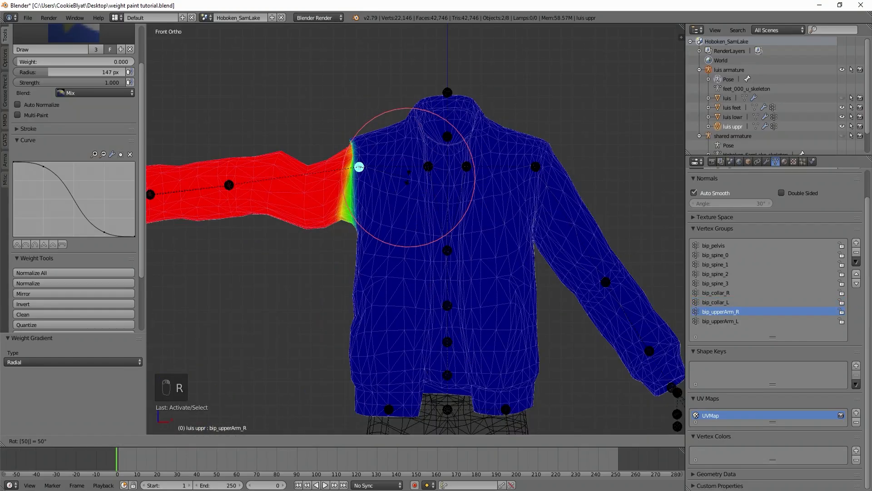
- Raise both arms by rotating the bip_upperArm_R bone 55° and the bip_upperArm_L bone -55°
{"action": "key", "text": "r"}
{"action": "key", "text": "r"}
{"action": "key", "text": "r"}
{"action": "key", "text": "r"}
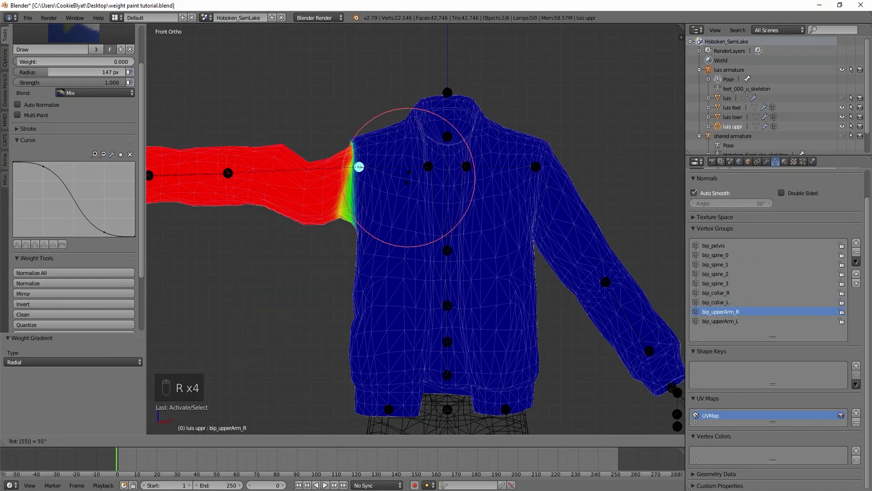
{"action": "key", "text": "Return"}
{"action": "right_click", "coordinate": [536, 167]}
{"action": "type", "text": "r-55"}
{"action": "key", "text": "Return"}
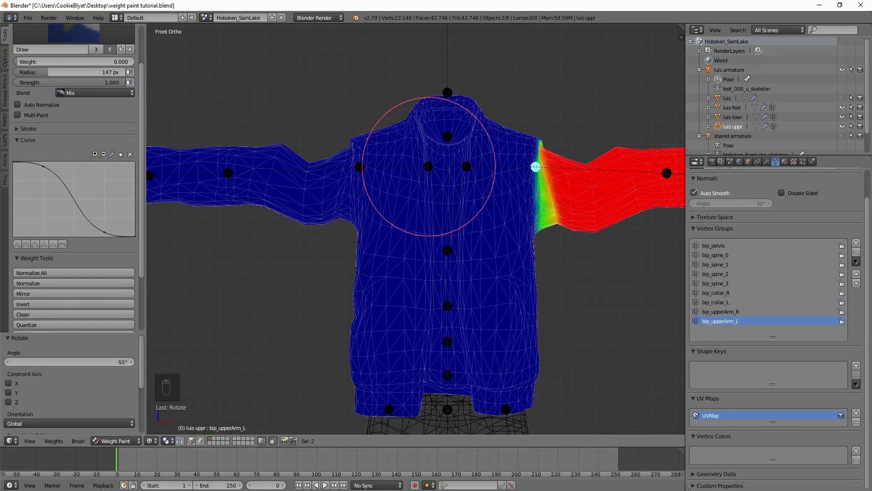
- Fade the bip_upperArm_R weights toward the chest and the bip_collar_L weights toward the jacket's centre with linear gradients
{"action": "right_click", "coordinate": [428, 167]}
{"action": "right_click", "coordinate": [405, 167]}
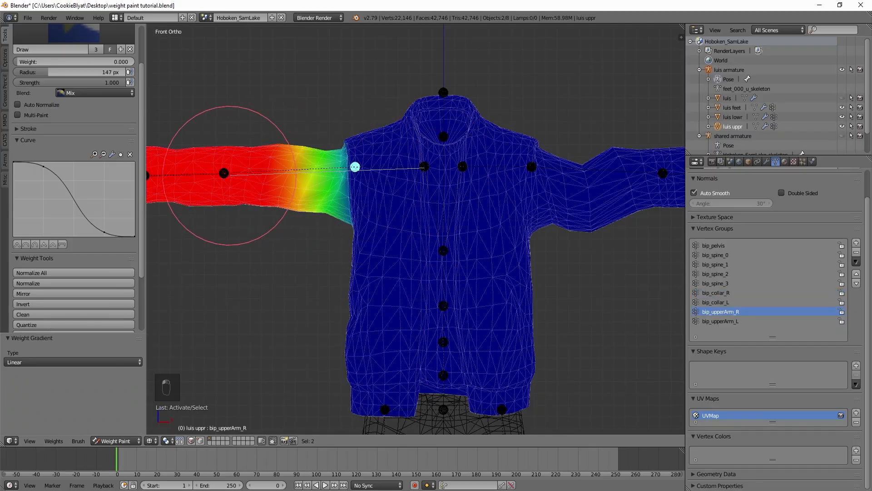
{"action": "middle_click_drag", "start_coordinate": [486, 173], "coordinate": [409, 180], "text": "shift"}
{"action": "right_click", "coordinate": [408, 179]}
{"action": "left_click_drag", "start_coordinate": [506, 211], "coordinate": [369, 218], "text": "alt"}
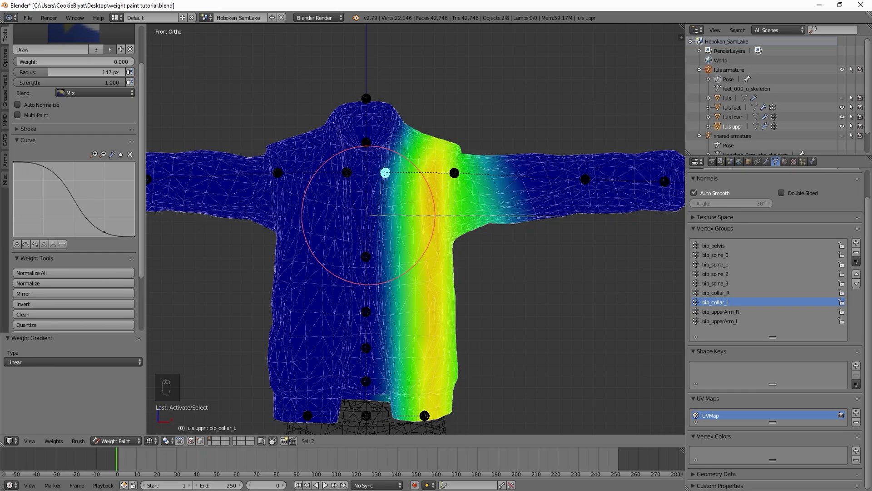
- Fade out the bip_collar_R weights on the lower torso with linear gradients running upward to the right shoulder
{"action": "middle_click_drag", "start_coordinate": [370, 218], "coordinate": [435, 244], "text": "shift"}
{"action": "scroll", "coordinate": [427, 236], "scroll_direction": "down", "scroll_amount": 1}
{"action": "right_click", "coordinate": [412, 202]}
{"action": "key", "text": "KP_1"}
{"action": "key", "text": "r"}
{"action": "right_click", "coordinate": [448, 270]}
{"action": "scroll", "coordinate": [429, 334], "scroll_direction": "up", "scroll_amount": 1}
{"action": "left_click_drag", "start_coordinate": [429, 342], "coordinate": [432, 190], "text": "alt"}
{"action": "left_click_drag", "start_coordinate": [431, 297], "coordinate": [342, 179], "text": "alt"}
- Fade out the bip_collar_L weights on the lower torso with linear gradients running upward to the left shoulder
{"action": "right_click", "coordinate": [454, 212]}
{"action": "left_click_drag", "start_coordinate": [431, 338], "coordinate": [431, 175], "text": "alt"}
{"action": "left_click_drag", "start_coordinate": [430, 314], "coordinate": [525, 167], "text": "alt"}
- Test the collar bones by rotation, turning bip_collar_R by 40°, and examine the shoulder deformation from several angles
{"action": "key", "text": "r"}
{"action": "right_click", "coordinate": [541, 187]}
{"action": "right_click", "coordinate": [412, 199]}
{"action": "key", "text": "r"}
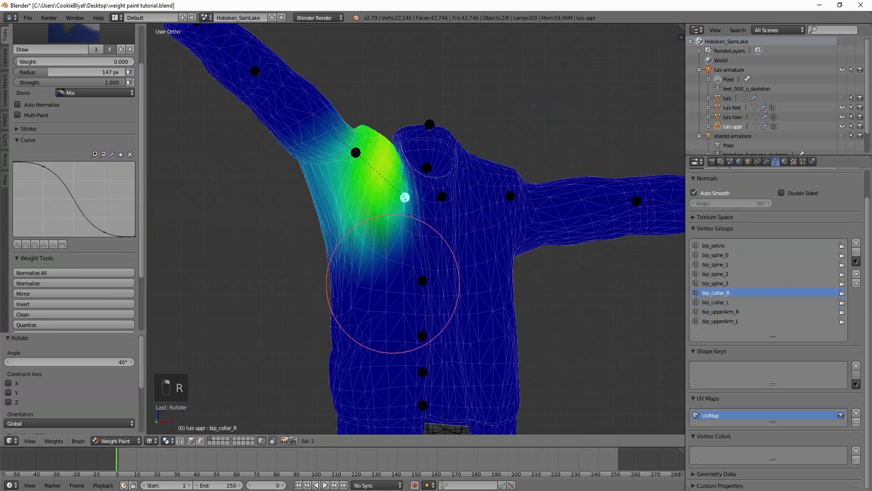
{"action": "middle_click_drag", "start_coordinate": [393, 282], "coordinate": [545, 254]}
- Clear the pose rotations and clean the jacket's vertex group weights
{"action": "key", "text": "alt+r"}
{"action": "key", "text": "a"}
{"action": "key", "text": "a"}
{"action": "key", "text": "a"}
{"action": "key", "text": "a"}
{"action": "scroll", "coordinate": [77, 272], "scroll_direction": "down", "scroll_amount": 4}
{"action": "left_click", "coordinate": [46, 239]}
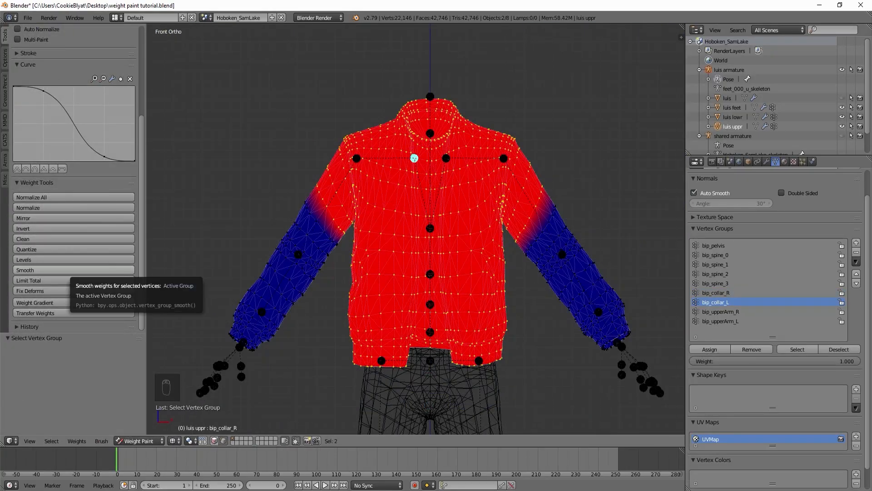
- Try smoothing the bip_collar_R and bip_collar_L weights on the masked vertices
{"action": "left_click", "coordinate": [28, 269]}
{"action": "key", "text": "v"}
{"action": "key", "text": "v"}
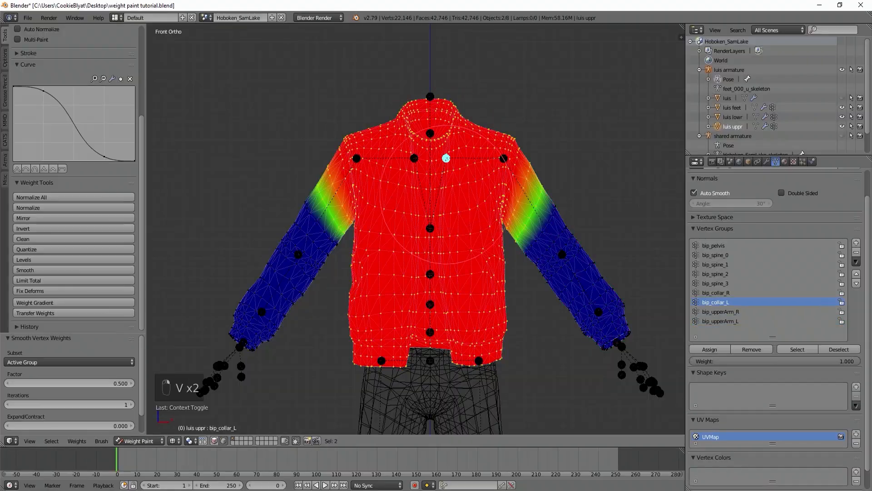
{"action": "key", "text": "ctrl+z"}
- Smooth the bip_collar_R weights on the masked vertices once with factor 0.500
{"action": "right_click", "coordinate": [412, 159]}
{"action": "left_click", "coordinate": [45, 270]}
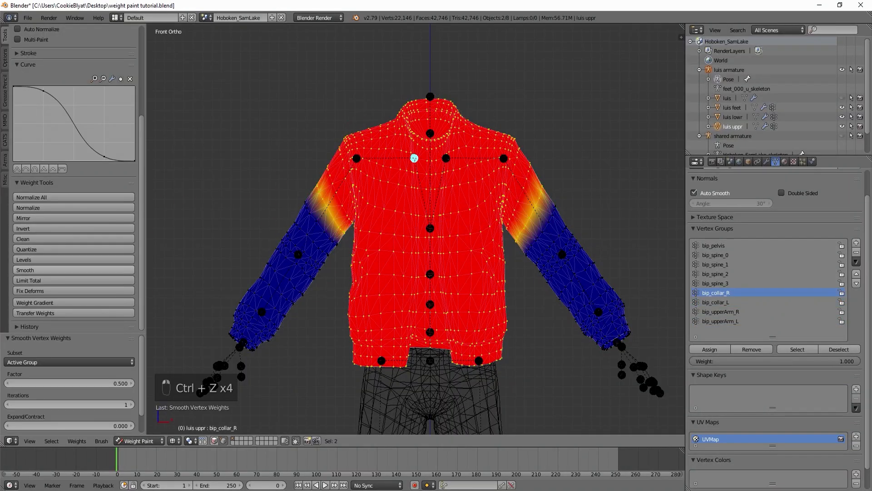
{"action": "key", "text": "v"}
- Select only the vertices assigned to the bip_upperArm_R group in Edit Mode and return to weight painting
{"action": "key", "text": "Tab"}
{"action": "key", "text": "a"}
{"action": "key", "text": "a"}
{"action": "key", "text": "Tab"}
{"action": "right_click", "coordinate": [356, 159]}
{"action": "key", "text": "Tab"}
{"action": "left_click", "coordinate": [797, 349]}
{"action": "key", "text": "Tab"}
- Grow the vertex selection around the right sleeve and smooth the bip_upperArm_R weights
{"action": "key", "text": "v"}
{"action": "key", "text": "Tab"}
{"action": "key", "text": "ctrl+KP_Add"}
{"action": "key", "text": "Tab"}
{"action": "left_click", "coordinate": [45, 270]}
{"action": "key", "text": "v"}
- Select only the vertices assigned to the bip_upperArm_L group in Edit Mode and return to weight painting
{"action": "right_click", "coordinate": [503, 159]}
{"action": "key", "text": "Tab"}
{"action": "key", "text": "a"}
{"action": "key", "text": "a"}
{"action": "left_click", "coordinate": [797, 349]}
{"action": "key", "text": "Tab"}
- Smooth the bip_upperArm_L weights and grow the vertex selection around the left sleeve
{"action": "key", "text": "v"}
{"action": "left_click", "coordinate": [45, 269]}
{"action": "key", "text": "Tab"}
{"action": "key", "text": "ctrl+KP_Add"}
{"action": "key", "text": "Tab"}
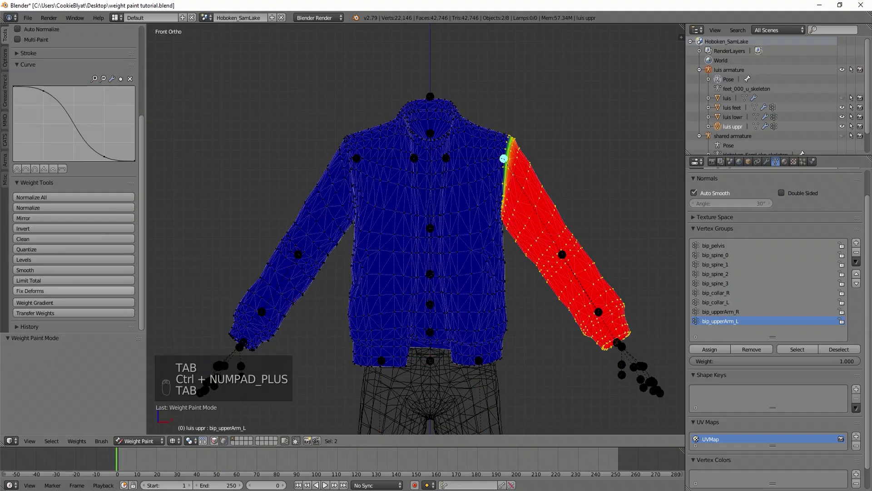
{"action": "key", "text": "v"}
- Fade the bip_spine_3 weights around the right shoulder with a radial gradient reaching the middle of the chest
{"action": "right_click", "coordinate": [430, 228]}
{"action": "key", "text": "v"}
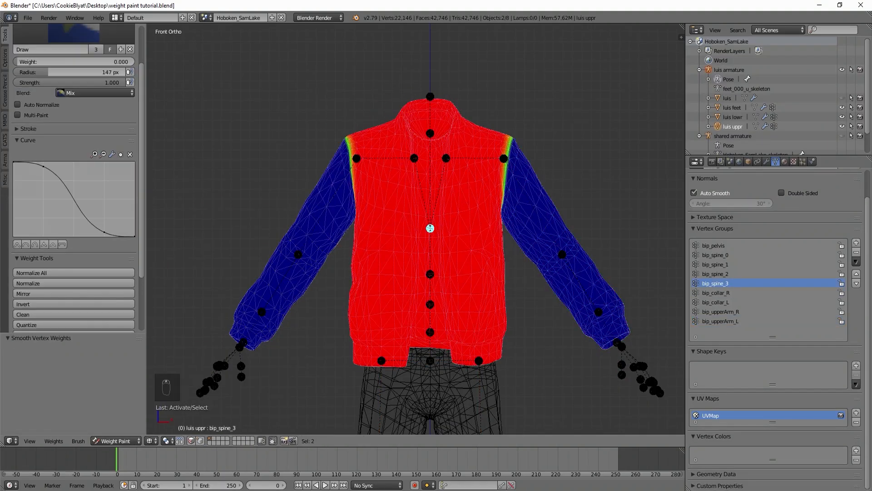
{"action": "scroll", "coordinate": [311, 166], "scroll_direction": "up", "scroll_amount": 1}
{"action": "key", "text": "b"}
{"action": "key", "text": "v"}
{"action": "left_click_drag", "start_coordinate": [321, 164], "coordinate": [424, 270], "text": "ctrl+alt"}
- Fade the bip_spine_3 weights around the left shoulder with a matching radial gradient
{"action": "key", "text": "v"}
{"action": "key", "text": "b"}
{"action": "right_click", "coordinate": [525, 165]}
{"action": "key", "text": "v"}
{"action": "left_click_drag", "start_coordinate": [526, 165], "coordinate": [422, 270], "text": "ctrl+alt"}
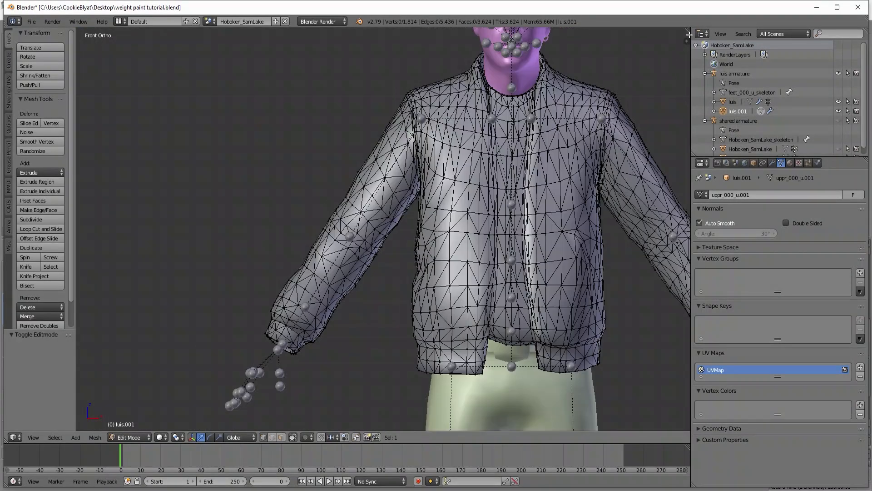
- Split the 3D view in two and show the jacket's UV layout in a UV/Image Editor
{"action": "left_click_drag", "start_coordinate": [689, 34], "coordinate": [417, 82]}
{"action": "left_click", "coordinate": [426, 437]}
{"action": "left_click", "coordinate": [468, 364]}
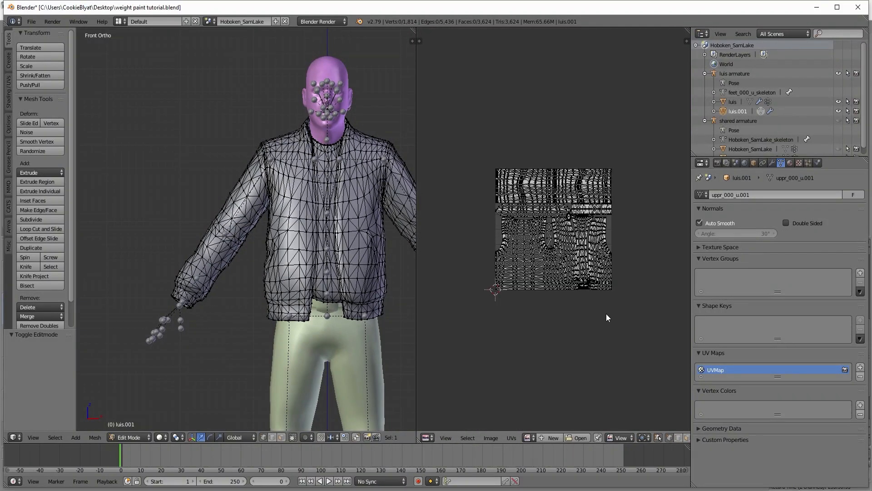
{"action": "scroll", "coordinate": [607, 315], "scroll_direction": "up", "scroll_amount": 2}
- Mark seams on the jacket mesh from its UV islands
{"action": "key", "text": "space"}
{"action": "type", "text": "seam"}
{"action": "key", "text": "Down"}
{"action": "key", "text": "Down"}
{"action": "key", "text": "Return"}
- Change to face selection and select the whole right sleeve as linked faces bounded by seams
{"action": "key", "text": "ctrl+Tab"}
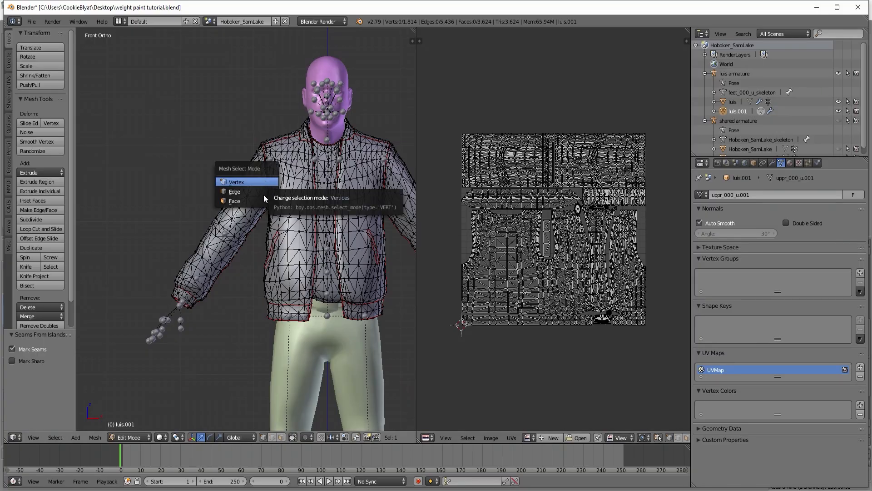
{"action": "left_click", "coordinate": [264, 200]}
{"action": "key", "text": "z"}
{"action": "key", "text": "c"}
{"action": "left_click_drag", "start_coordinate": [191, 309], "coordinate": [191, 303]}
{"action": "right_click", "coordinate": [191, 303]}
{"action": "key", "text": "ctrl+l"}
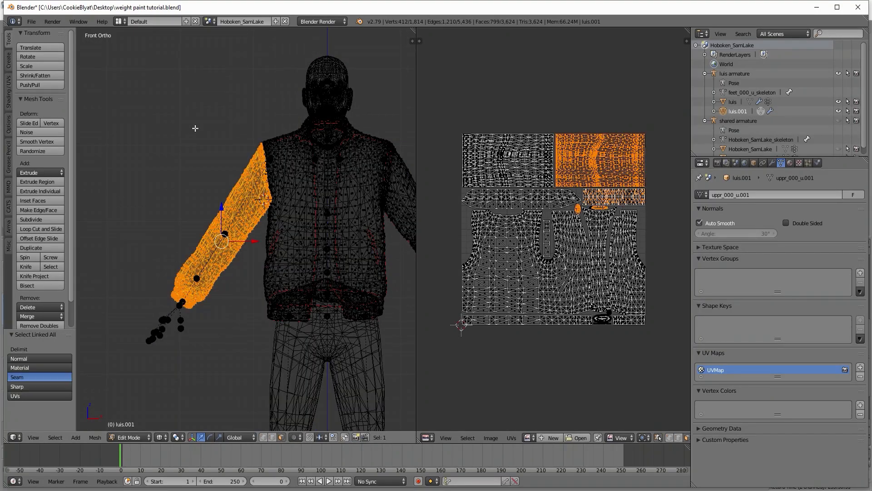
- Extend the selection to the whole left sleeve as linked geometry bounded by seams, and change the mesh select mode
{"action": "key", "text": "z"}
{"action": "middle_click_drag", "start_coordinate": [269, 198], "coordinate": [145, 189], "text": "shift"}
{"action": "key", "text": "z"}
{"action": "key", "text": "c"}
{"action": "left_click_drag", "start_coordinate": [325, 273], "coordinate": [329, 294]}
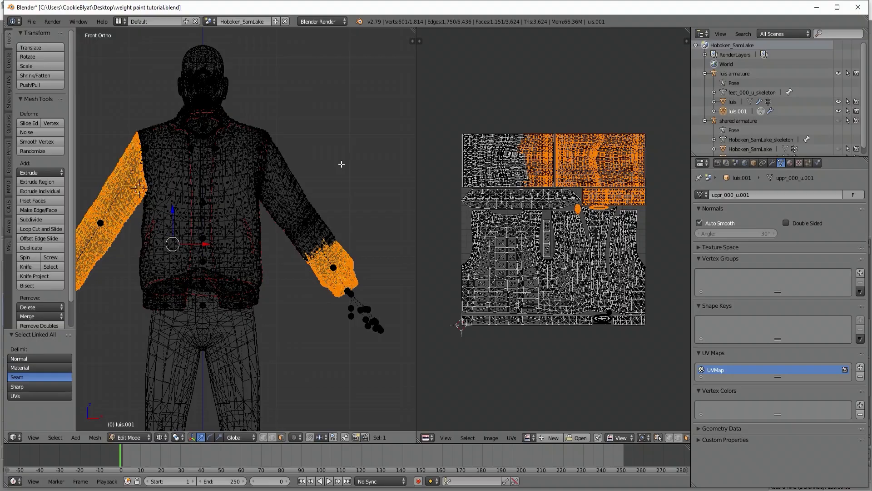
{"action": "key", "text": "ctrl+l"}
{"action": "key", "text": "z"}
{"action": "middle_click_drag", "start_coordinate": [217, 211], "coordinate": [296, 211], "text": "shift"}
{"action": "key", "text": "ctrl+Tab"}
{"action": "left_click", "coordinate": [273, 230]}
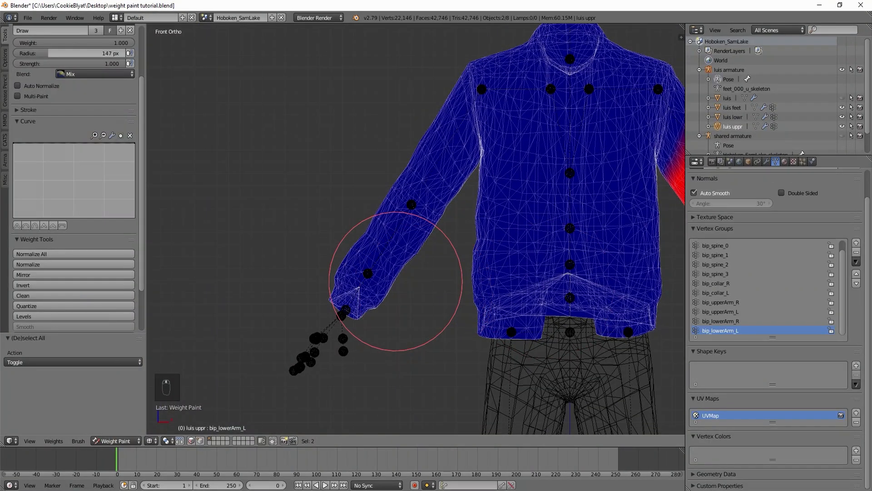
- Select the right lower-arm bone and fade its sleeve weights out above the elbow with a linear gradient
{"action": "key", "text": "KP_3"}
{"action": "key", "text": "KP_9"}
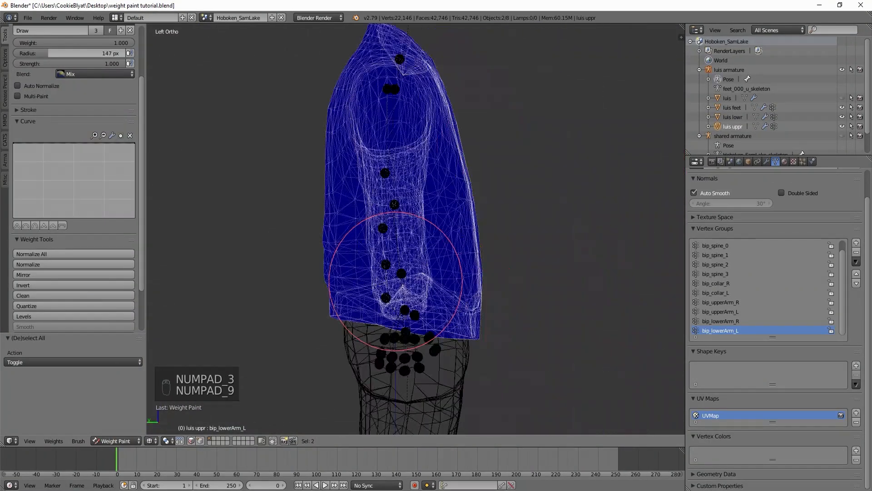
{"action": "key", "text": "KP_8"}
{"action": "key", "text": "KP_8"}
{"action": "mouse_move", "coordinate": [397, 283]}
{"action": "middle_mouse_down"}
{"action": "mouse_move", "coordinate": [399, 300]}
{"action": "mouse_move", "coordinate": [392, 296]}
{"action": "middle_mouse_up"}
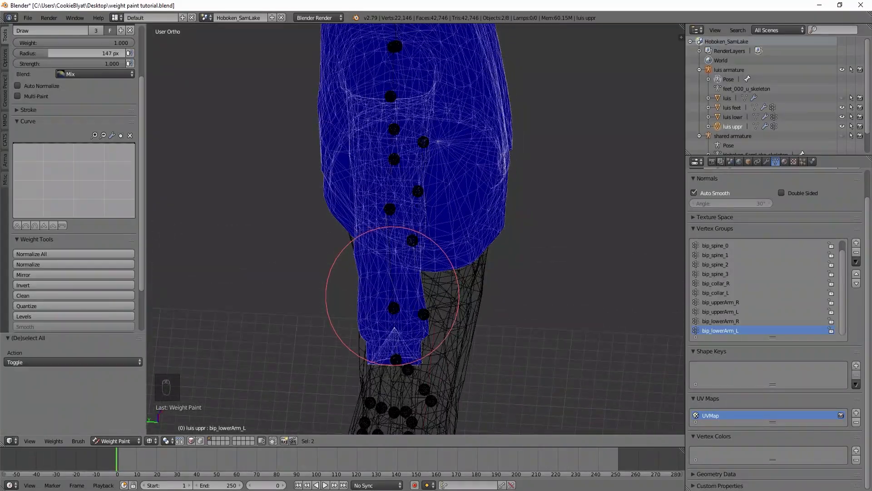
{"action": "right_click", "coordinate": [390, 209]}
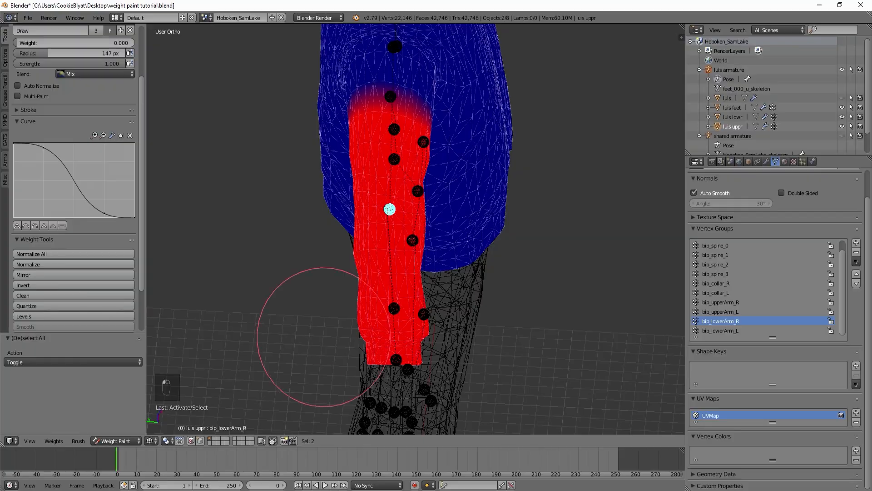
{"action": "left_click", "coordinate": [395, 136]}
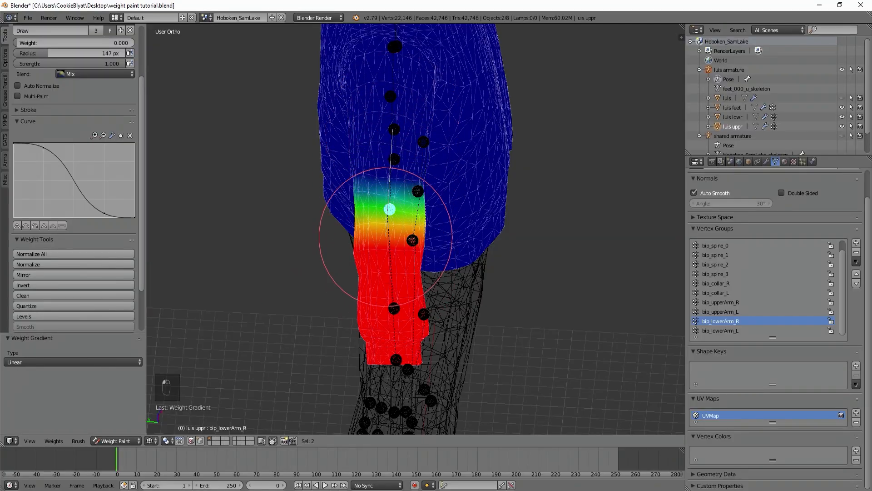
- Fade the bip_upperArm_R weights out below the elbow with a linear gradient and test-bend the right forearm
{"action": "left_click", "coordinate": [393, 210], "text": "shift"}
{"action": "left_click", "coordinate": [392, 210]}
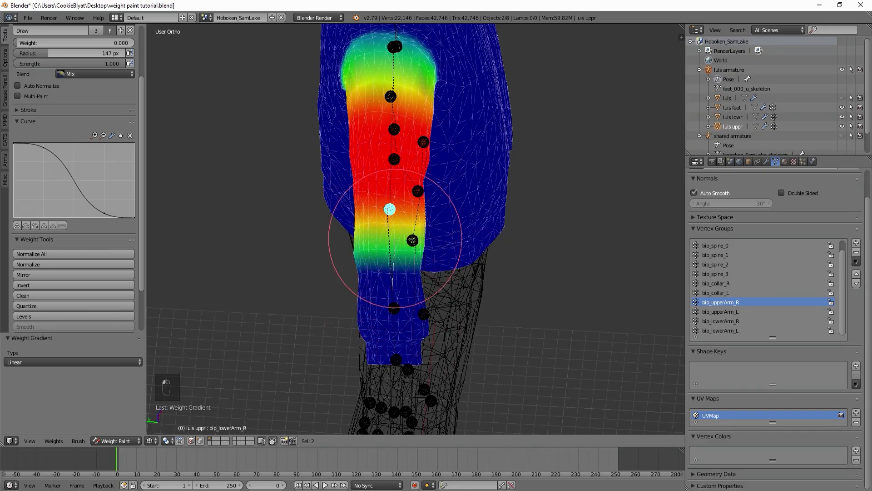
{"action": "key", "text": "r"}
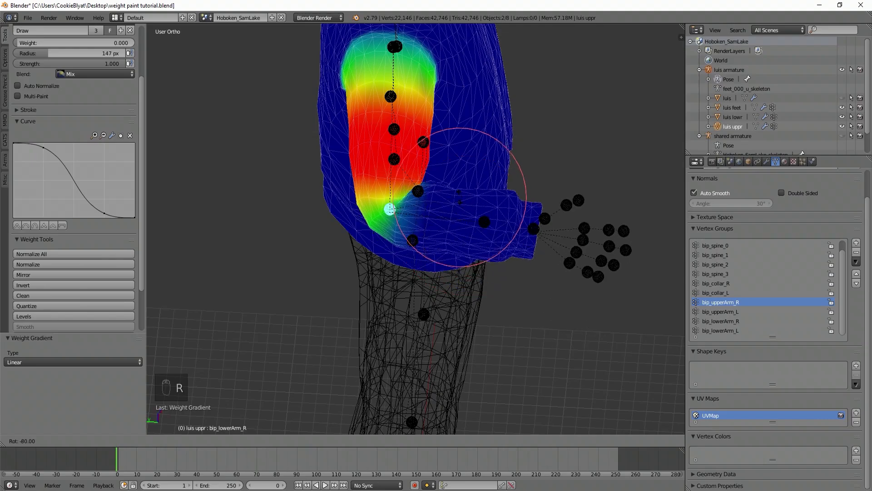
{"action": "right_click", "coordinate": [478, 248]}
- Select all bones and clean the jacket's vertex weights
{"action": "scroll", "coordinate": [479, 243], "scroll_direction": "down", "scroll_amount": 3}
{"action": "key", "text": "KP_1"}
{"action": "key", "text": "a"}
{"action": "key", "text": "a"}
{"action": "key", "text": "a"}
{"action": "key", "text": "a"}
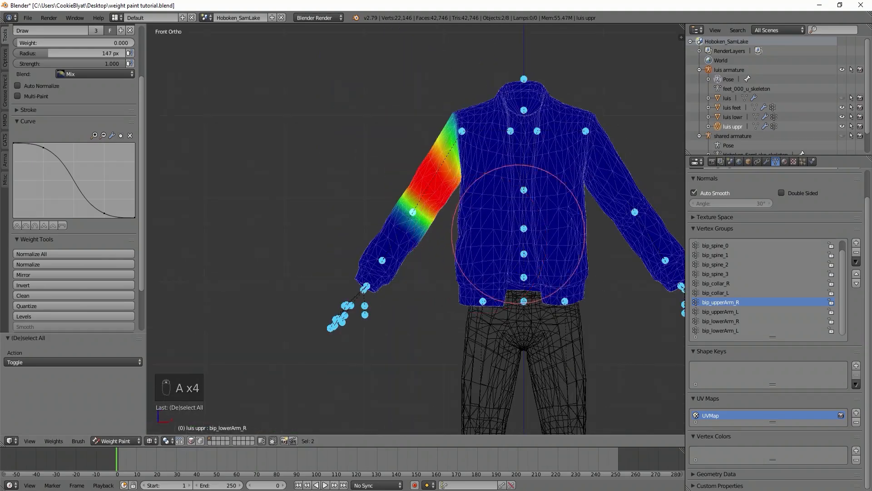
{"action": "middle_click_drag", "start_coordinate": [630, 204], "coordinate": [465, 217], "text": "shift"}
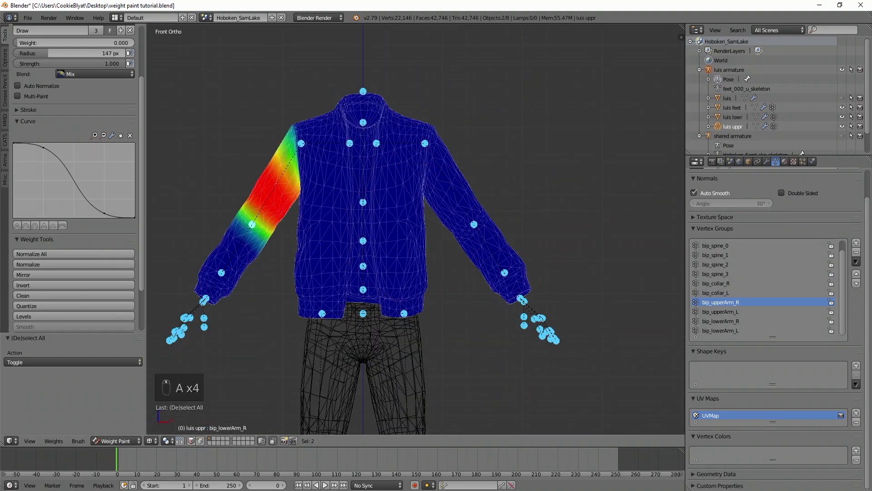
{"action": "left_click", "coordinate": [75, 295]}
- Select the left lower-arm bone, fade its sleeve weights out above the elbow with a linear gradient, and test-rotate it
{"action": "right_click", "coordinate": [475, 243]}
{"action": "key", "text": "KP_3"}
{"action": "key", "text": "KP_8"}
{"action": "key", "text": "KP_8"}
{"action": "key", "text": "KP_8"}
{"action": "key", "text": "KP_8"}
{"action": "key", "text": "ctrl+Tab"}
{"action": "key", "text": "ctrl+Tab"}
{"action": "scroll", "coordinate": [448, 234], "scroll_direction": "up", "scroll_amount": 5}
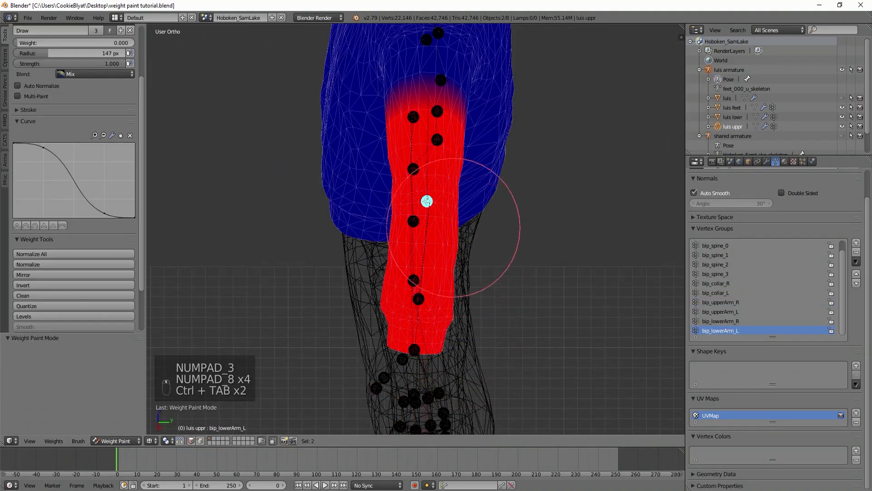
{"action": "left_click_drag", "start_coordinate": [434, 300], "coordinate": [434, 302], "text": "alt"}
{"action": "left_click_drag", "start_coordinate": [443, 119], "coordinate": [441, 254], "text": "alt"}
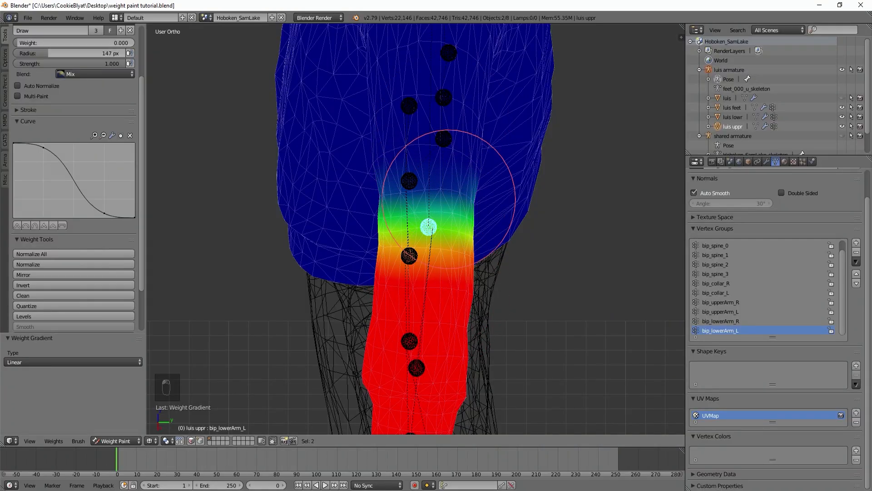
{"action": "key", "text": "r"}
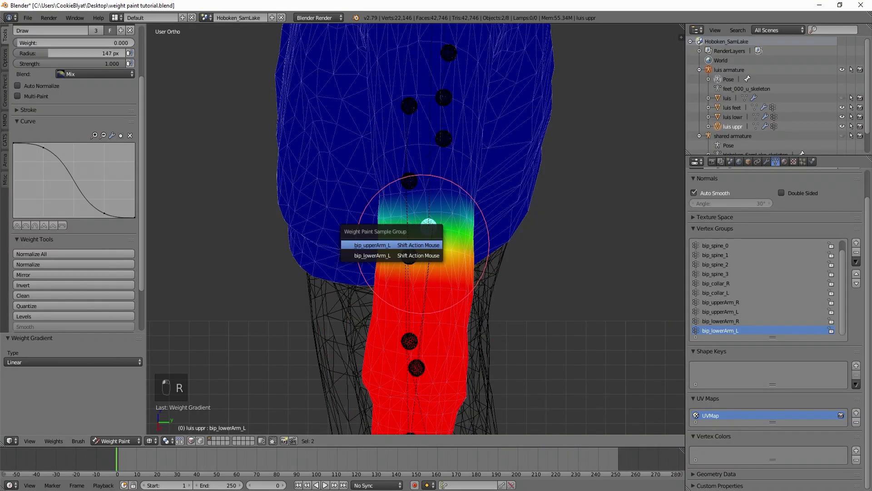
- Fade the bip_upperArm_L weights out below the elbow with a linear gradient and test-bend the left forearm
{"action": "left_click", "coordinate": [420, 244]}
{"action": "left_click_drag", "start_coordinate": [431, 362], "coordinate": [436, 222], "text": "alt"}
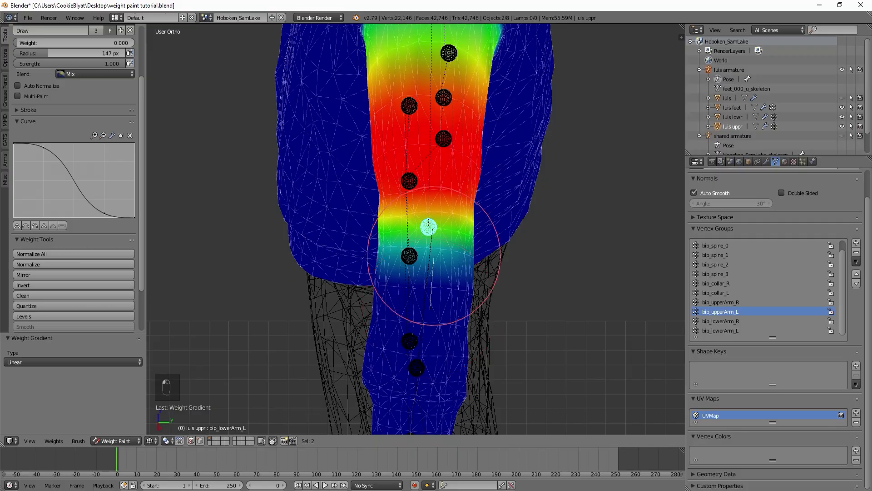
{"action": "key", "text": "r"}
{"action": "key", "text": "r"}
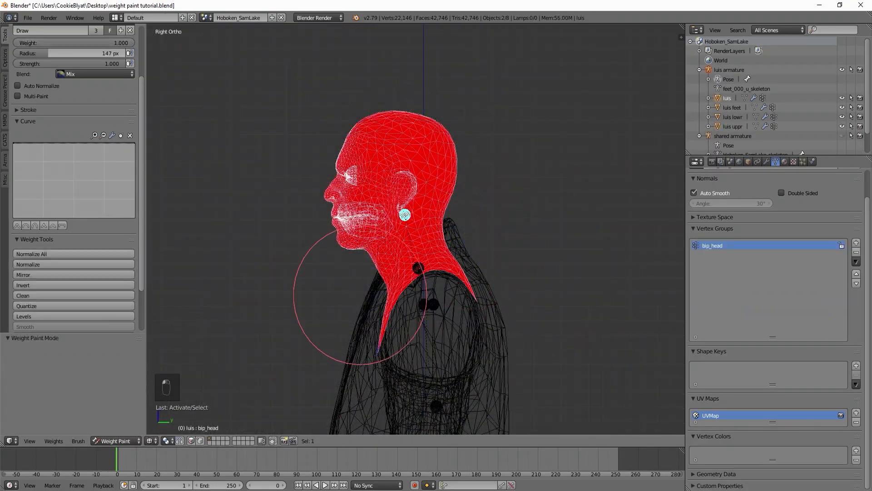
- Add vertex groups for the bip_neck and bip_spine_3 bones to the head mesh by painting with each bone selected
{"action": "middle_click_drag", "start_coordinate": [438, 294], "coordinate": [438, 333]}
{"action": "key", "text": "KP_3"}
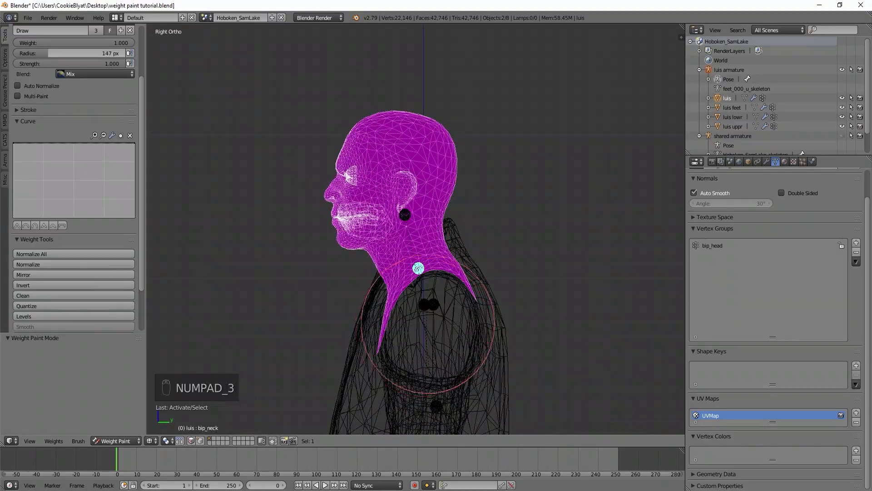
{"action": "scroll", "coordinate": [418, 268], "scroll_direction": "down", "scroll_amount": 3, "text": "shift"}
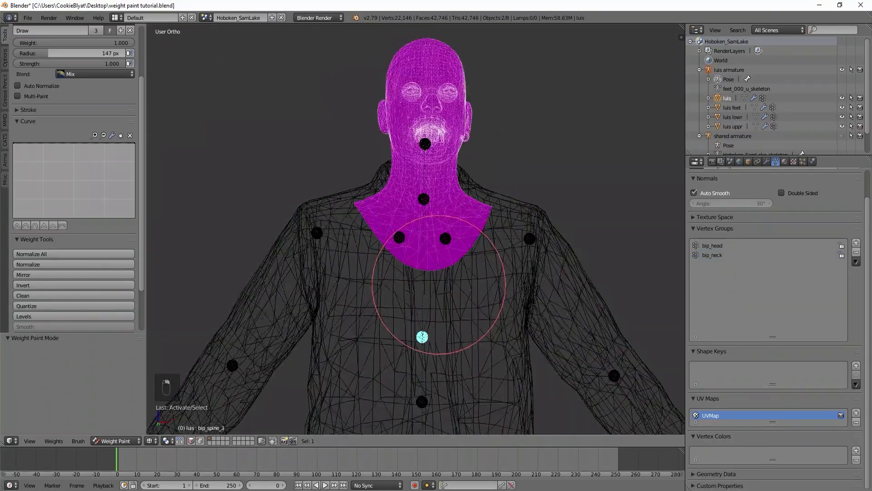
{"action": "key", "text": "KP_3"}
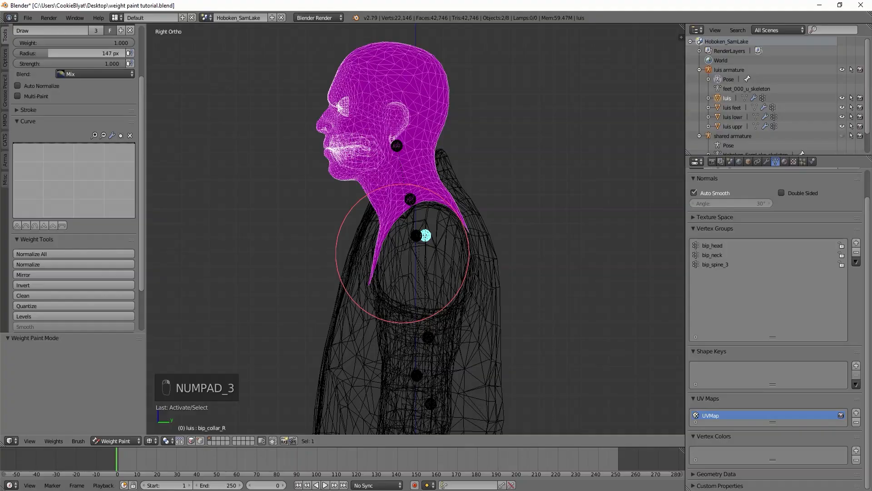
- Add vertex groups for the bip_collar_R and bip_collar_L bones to the head mesh by painting beside it
{"action": "scroll", "coordinate": [409, 257], "scroll_direction": "up", "scroll_amount": 4}
{"action": "middle_click_drag", "start_coordinate": [477, 237], "coordinate": [483, 307], "text": "shift"}
{"action": "mouse_move", "coordinate": [503, 280]}
{"action": "left_mouse_down"}
{"action": "mouse_move", "coordinate": [483, 243]}
{"action": "mouse_move", "coordinate": [427, 253]}
{"action": "mouse_move", "coordinate": [364, 318]}
{"action": "mouse_move", "coordinate": [332, 368]}
{"action": "left_mouse_up"}
{"action": "middle_click_drag", "start_coordinate": [332, 367], "coordinate": [408, 337]}
{"action": "right_click", "coordinate": [464, 316]}
{"action": "key", "text": "KP_1"}
{"action": "key", "text": "KP_3"}
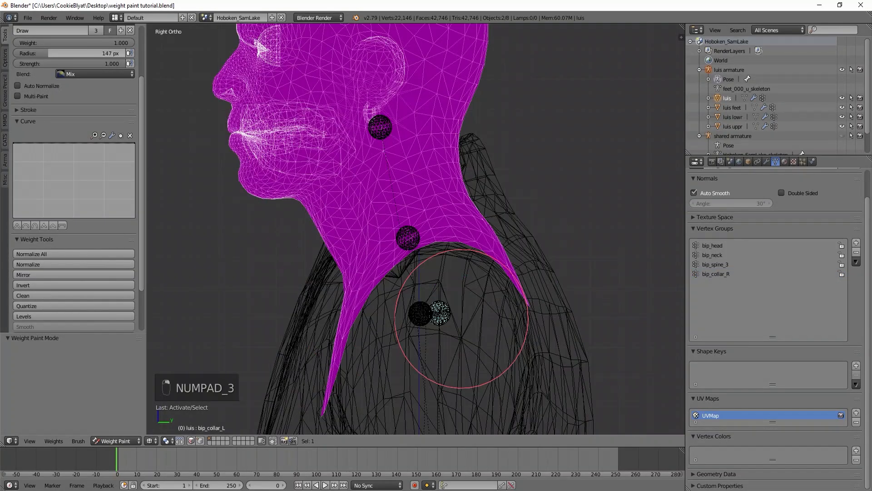
{"action": "left_click_drag", "start_coordinate": [445, 253], "coordinate": [413, 302]}
{"action": "mouse_move", "coordinate": [351, 399]}
{"action": "middle_mouse_down"}
{"action": "mouse_move", "coordinate": [429, 399]}
{"action": "mouse_move", "coordinate": [357, 335]}
{"action": "middle_mouse_up"}
- Select the head bone, lower the brush weight, and fade the bip_head weights out down the neck with a linear gradient
{"action": "key", "text": "KP_1"}
{"action": "right_click", "coordinate": [427, 231]}
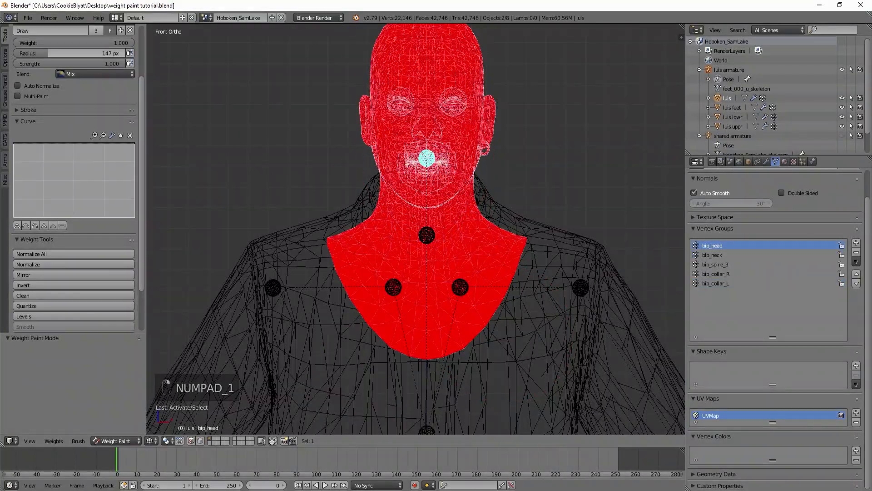
{"action": "left_click_drag", "start_coordinate": [90, 43], "coordinate": [18, 47]}
{"action": "key", "text": "KP_3"}
{"action": "middle_click_drag", "start_coordinate": [261, 220], "coordinate": [281, 249], "text": "shift"}
{"action": "mouse_move", "coordinate": [400, 359]}
{"action": "left_mouse_down"}
{"action": "mouse_move", "coordinate": [457, 319]}
{"action": "mouse_move", "coordinate": [414, 177]}
{"action": "left_mouse_up"}
{"action": "left_click_drag", "start_coordinate": [441, 285], "coordinate": [408, 181], "text": "alt"}
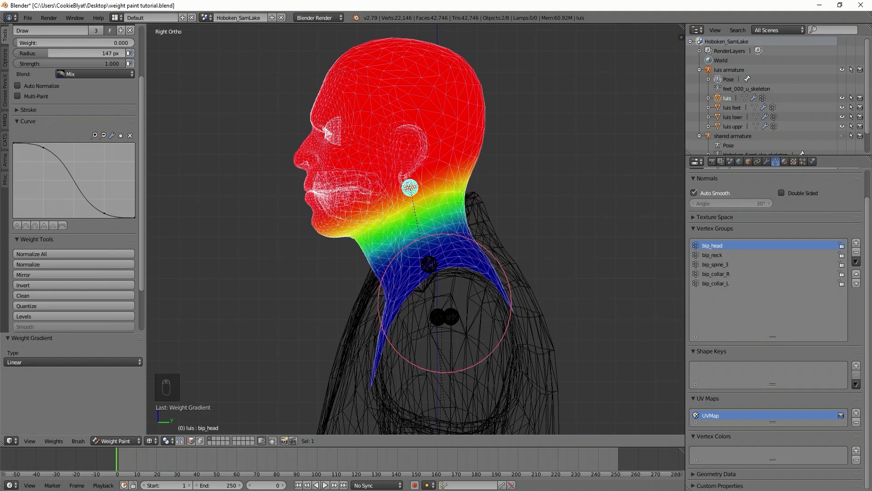
- Set the brush weight to 1 and refine the bip_head weights around the jaw with a radial gradient
{"action": "left_click_drag", "start_coordinate": [54, 43], "coordinate": [135, 44]}
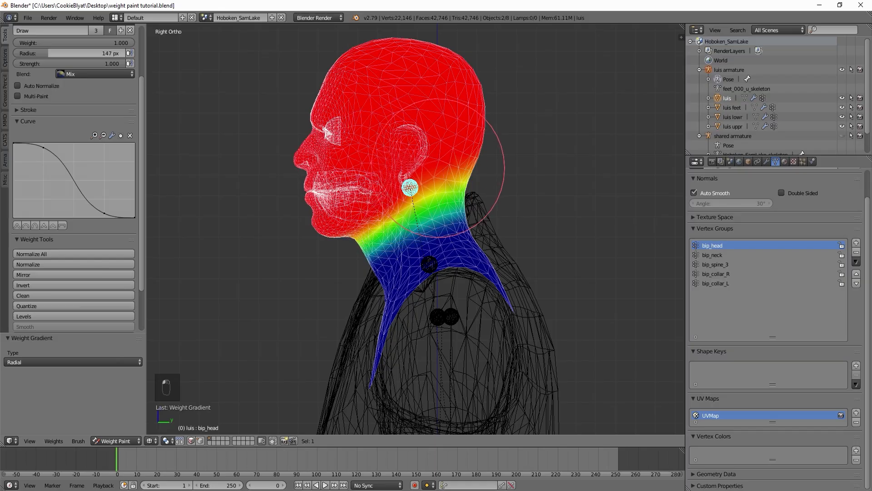
{"action": "key", "text": "ctrl+z"}
{"action": "left_click_drag", "start_coordinate": [369, 188], "coordinate": [432, 191], "text": "ctrl+alt"}
- Select the neck bone, lower the brush weight, and fade the bip_neck weights off the skull and face with linear gradients
{"action": "right_click", "coordinate": [431, 263]}
{"action": "left_click_drag", "start_coordinate": [82, 42], "coordinate": [14, 44]}
{"action": "left_click_drag", "start_coordinate": [401, 55], "coordinate": [409, 197], "text": "alt"}
{"action": "left_click_drag", "start_coordinate": [415, 97], "coordinate": [414, 216], "text": "alt"}
{"action": "left_click_drag", "start_coordinate": [330, 152], "coordinate": [355, 234], "text": "alt"}
{"action": "left_click_drag", "start_coordinate": [300, 181], "coordinate": [366, 244], "text": "alt"}
{"action": "left_click_drag", "start_coordinate": [297, 181], "coordinate": [342, 236], "text": "alt"}
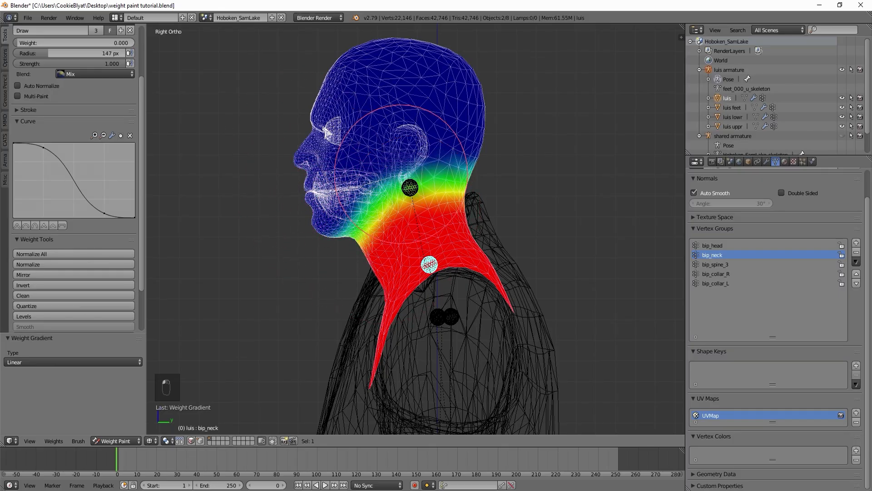
- Fade the bip_neck weights out toward the chest with linear and radial gradients and test the deformation by rotating the bone
{"action": "left_click_drag", "start_coordinate": [464, 332], "coordinate": [430, 235], "text": "alt"}
{"action": "left_click_drag", "start_coordinate": [385, 351], "coordinate": [414, 364], "text": "ctrl+alt"}
{"action": "left_click_drag", "start_coordinate": [460, 345], "coordinate": [410, 214], "text": "alt"}
{"action": "key", "text": "KP_1"}
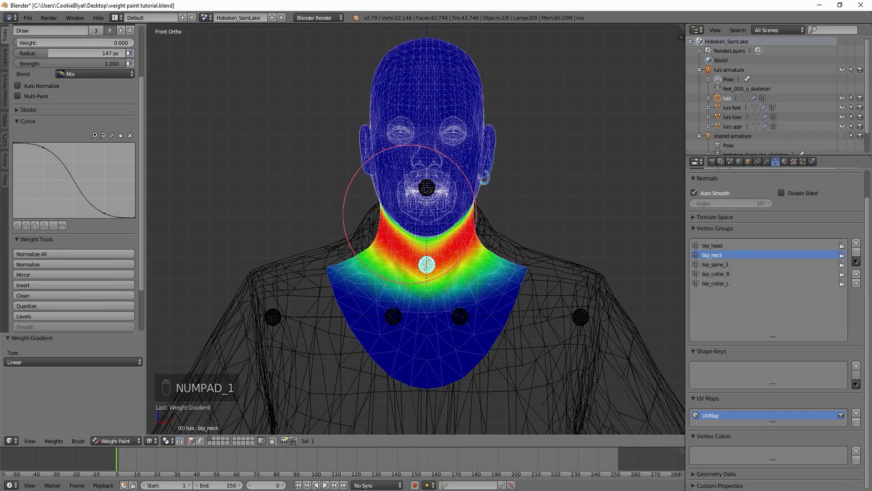
{"action": "left_click_drag", "start_coordinate": [582, 316], "coordinate": [446, 179], "text": "ctrl+alt"}
{"action": "key", "text": "r"}
{"action": "key", "text": "r"}
- Put the armature in Pose Mode with solid shading and try rotating a bone
{"action": "key", "text": "ctrl+Tab"}
{"action": "key", "text": "z"}
{"action": "key", "text": "a"}
{"action": "middle_click_drag", "start_coordinate": [408, 273], "coordinate": [486, 279]}
{"action": "key", "text": "r"}
- Select the four spine bones, toggle snapping, and rotate them to bend the torso forward
{"action": "key", "text": "KP_1"}
{"action": "scroll", "coordinate": [416, 229], "scroll_direction": "down", "scroll_amount": 4}
{"action": "middle_click_drag", "start_coordinate": [416, 291], "coordinate": [429, 119], "text": "shift"}
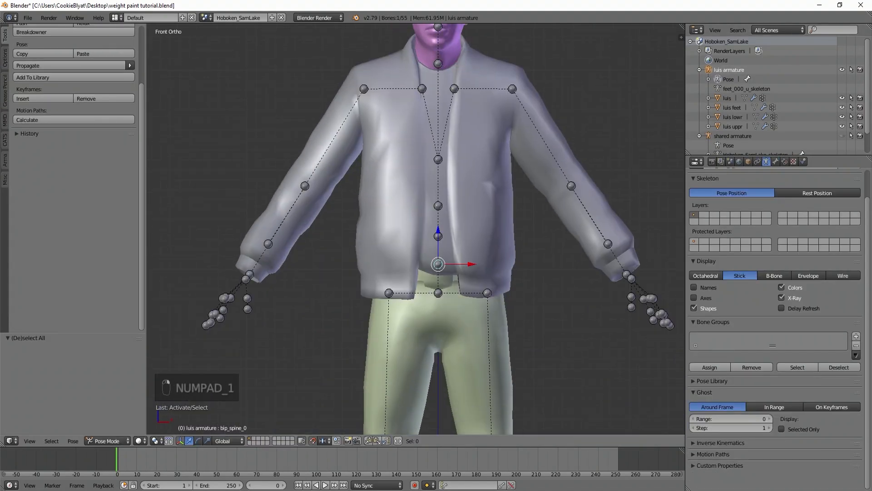
{"action": "key", "text": "a"}
{"action": "key", "text": "KP_3"}
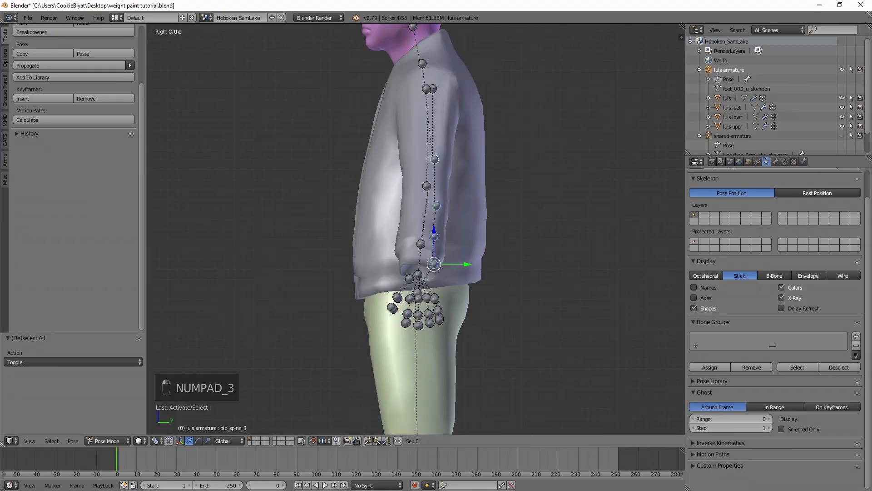
{"action": "key", "text": "r"}
{"action": "key", "text": "shift+Tab"}
{"action": "key", "text": "r"}
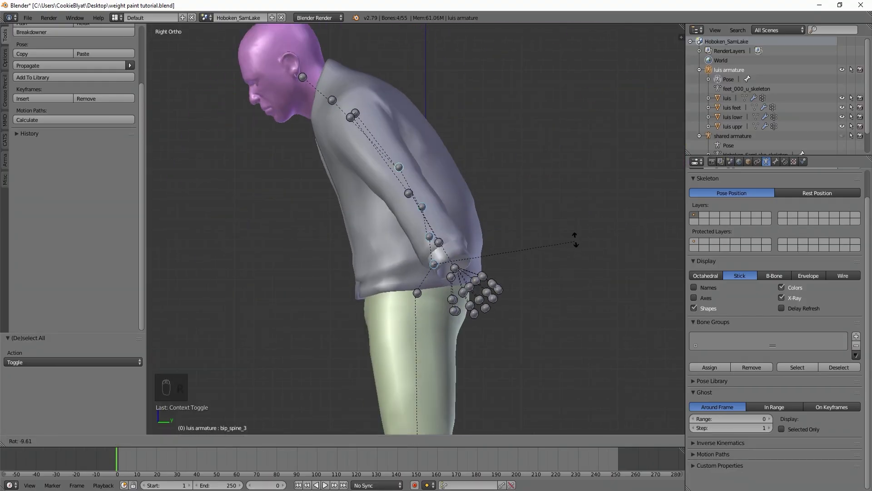
{"action": "left_click", "coordinate": [575, 236]}
- Select the bones from the knees down on both legs and rotate them backward to bend the knees
{"action": "key", "text": "a"}
{"action": "middle_click_drag", "start_coordinate": [571, 245], "coordinate": [569, 57], "text": "shift"}
{"action": "scroll", "coordinate": [523, 182], "scroll_direction": "down", "scroll_amount": 3}
{"action": "key", "text": "b"}
{"action": "left_click_drag", "start_coordinate": [447, 284], "coordinate": [390, 231]}
{"action": "key", "text": "b"}
{"action": "left_click_drag", "start_coordinate": [394, 314], "coordinate": [454, 357]}
{"action": "key", "text": "r"}
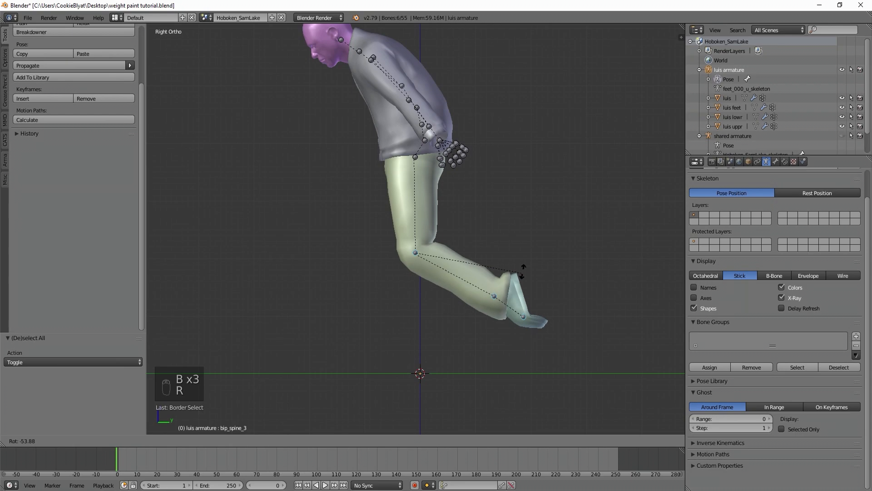
{"action": "left_click", "coordinate": [522, 227]}
- Select the upper-leg bones at both hips and rotate them forward to raise the thighs into a sitting pose
{"action": "key", "text": "a"}
{"action": "middle_click_drag", "start_coordinate": [436, 182], "coordinate": [468, 179]}
{"action": "key", "text": "c"}
{"action": "key", "text": "c"}
{"action": "left_click", "coordinate": [437, 158]}
{"action": "middle_click_drag", "start_coordinate": [395, 164], "coordinate": [409, 162]}
{"action": "key", "text": "c"}
{"action": "left_click", "coordinate": [407, 162]}
{"action": "right_click", "coordinate": [407, 162]}
{"action": "key", "text": "KP_3"}
{"action": "key", "text": "r"}
{"action": "left_click", "coordinate": [389, 304]}
- Select the right upper-arm bone at the shoulder and rotate it to pose the arm
{"action": "key", "text": "a"}
{"action": "middle_click_drag", "start_coordinate": [389, 304], "coordinate": [477, 300]}
{"action": "key", "text": "c"}
{"action": "left_click", "coordinate": [367, 53]}
{"action": "key", "text": "KP_1"}
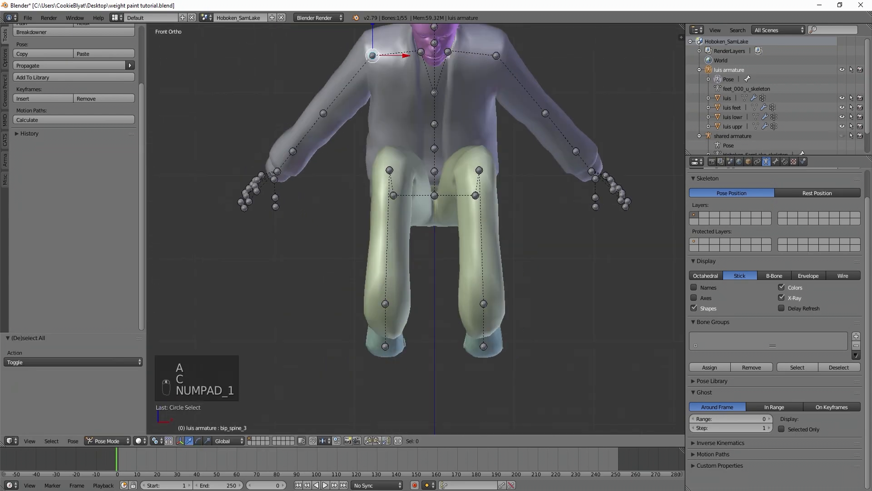
{"action": "key", "text": "r"}
- Select the right forearm bone, rotate it to bend the elbow, and check the pose from the side
{"action": "key", "text": "a"}
{"action": "key", "text": "c"}
{"action": "key", "text": "c"}
{"action": "left_click", "coordinate": [352, 110]}
{"action": "key", "text": "r"}
{"action": "key", "text": "a"}
{"action": "key", "text": "c"}
{"action": "left_click", "coordinate": [504, 83]}
{"action": "key", "text": "a"}
{"action": "middle_click_drag", "start_coordinate": [504, 82], "coordinate": [391, 109]}
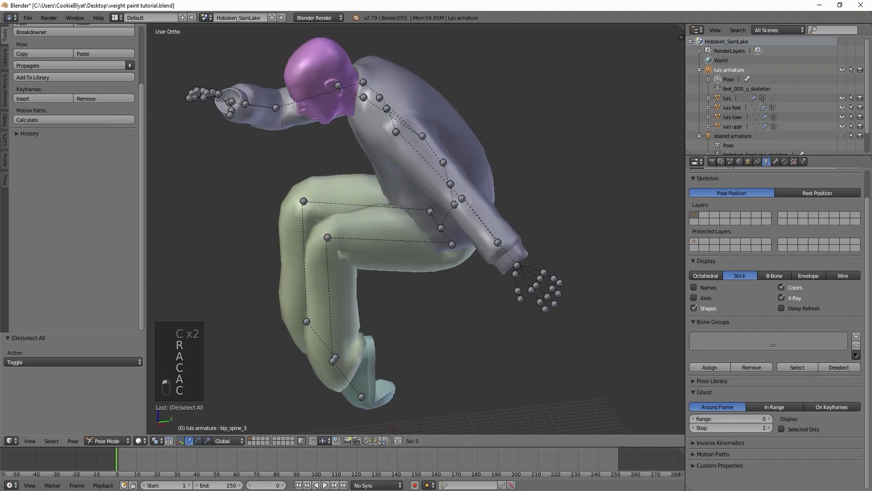
- Rotate the left arm's bones, starting at the elbow, to test the sleeve's deformation
{"action": "key", "text": "c"}
{"action": "left_click", "coordinate": [461, 195]}
{"action": "key", "text": "r"}
{"action": "key", "text": "a"}
{"action": "key", "text": "c"}
{"action": "key", "text": "r"}
{"action": "key", "text": "a"}
{"action": "key", "text": "a"}
- Select a central bone near the neck and rotate it repeatedly to test the upper body's deformation
{"action": "key", "text": "KP_1"}
{"action": "middle_click_drag", "start_coordinate": [454, 75], "coordinate": [436, 175], "text": "shift"}
{"action": "key", "text": "c"}
{"action": "key", "text": "c"}
{"action": "left_click", "coordinate": [436, 176]}
{"action": "middle_click_drag", "start_coordinate": [541, 218], "coordinate": [436, 213]}
{"action": "key", "text": "r"}
{"action": "key", "text": "r"}
{"action": "key", "text": "r"}
{"action": "mouse_move", "coordinate": [507, 230]}
{"action": "middle_mouse_down"}
{"action": "mouse_move", "coordinate": [364, 227]}
{"action": "mouse_move", "coordinate": [508, 200]}
{"action": "middle_mouse_up"}
- Clear the selection, select another bone in the neck area, and rotate it to adjust the test pose
{"action": "key", "text": "a"}
{"action": "key", "text": "c"}
{"action": "left_click", "coordinate": [423, 173]}
{"action": "key", "text": "r"}
{"action": "key", "text": "r"}
{"action": "mouse_move", "coordinate": [454, 205]}
{"action": "middle_mouse_down"}
{"action": "mouse_move", "coordinate": [508, 200]}
{"action": "mouse_move", "coordinate": [427, 214]}
{"action": "middle_mouse_up"}
- Select the jacket mesh and return it to Weight Paint mode with wireframe shading in front view
{"action": "right_click", "coordinate": [478, 255]}
{"action": "key", "text": "KP_1"}
{"action": "key", "text": "z"}
{"action": "key", "text": "ctrl+Tab"}
- Select all bones and limit the jacket's weights to 3 per vertex across all groups
{"action": "key", "text": "a"}
{"action": "key", "text": "a"}
{"action": "key", "text": "a"}
{"action": "scroll", "coordinate": [81, 273], "scroll_direction": "down", "scroll_amount": 3}
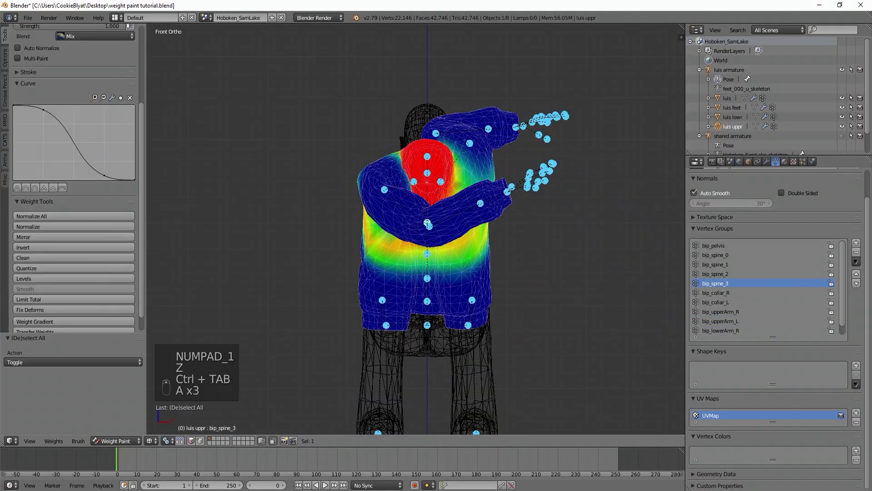
{"action": "key", "text": "a"}
{"action": "key", "text": "a"}
{"action": "key", "text": "a"}
{"action": "left_click", "coordinate": [74, 280]}
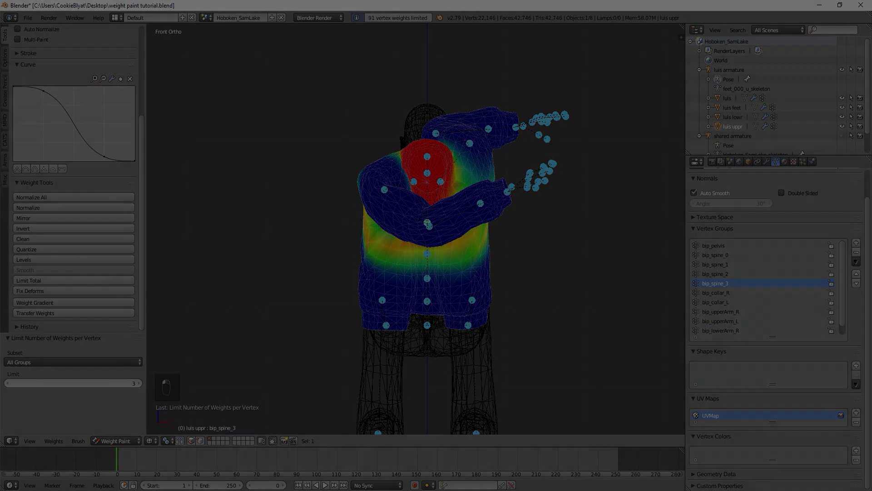